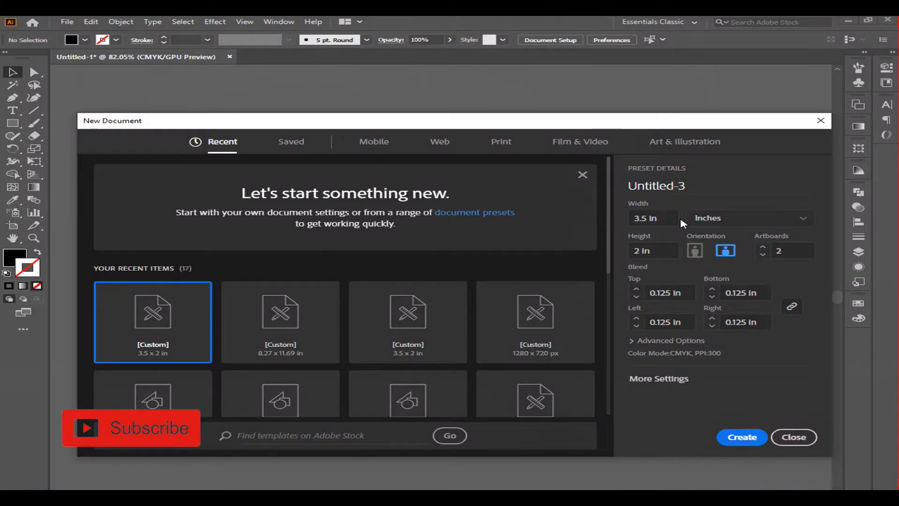
# Step: Set the new document's width to 3.45 in, keep landscape orientation, and set the artboard count to 1
pyautogui.moveTo(675, 219); pyautogui.dragTo(610, 224)
pyautogui.write('3.45')
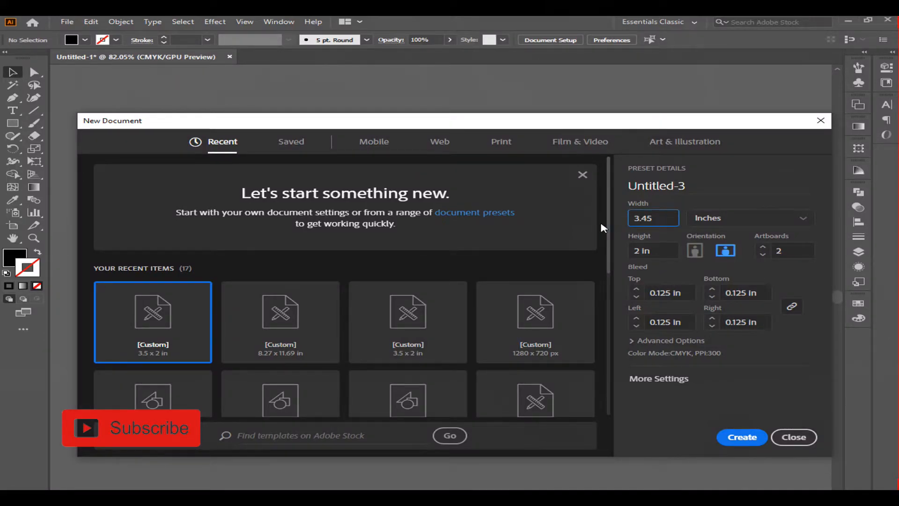
pyautogui.press('Tab')
pyautogui.press('Tab')
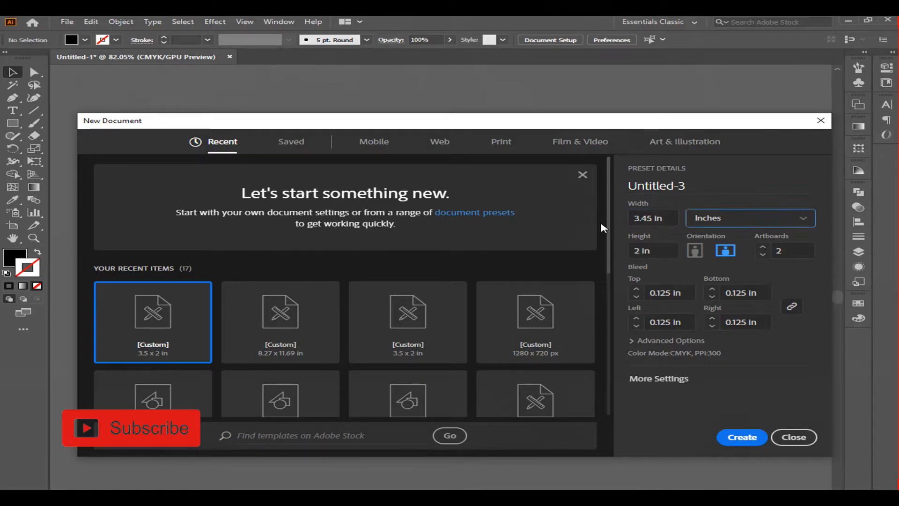
pyautogui.click(729, 251)
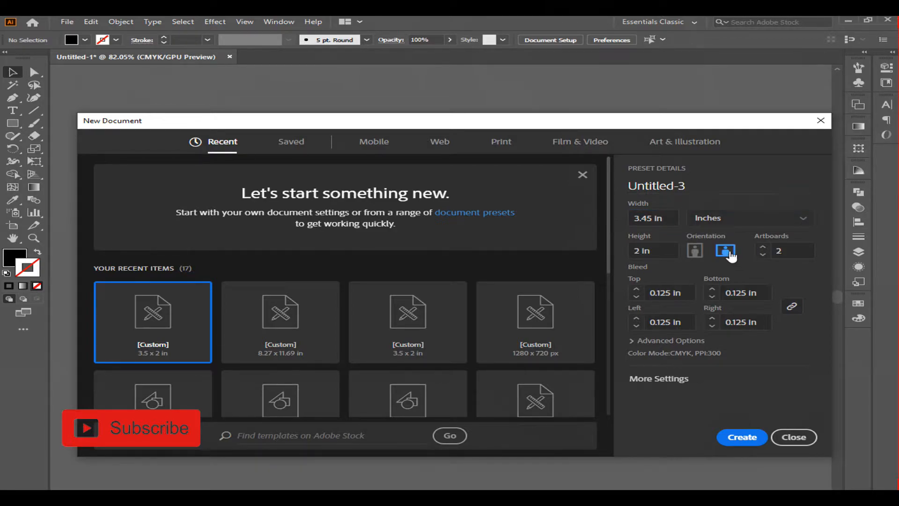
pyautogui.click(762, 256)
# Step: Open More Settings, set Raster Effects to High (300 ppi), and create the document
pyautogui.click(671, 384)
pyautogui.click(409, 330)
pyautogui.click(420, 331)
pyautogui.click(428, 345)
pyautogui.click(437, 347)
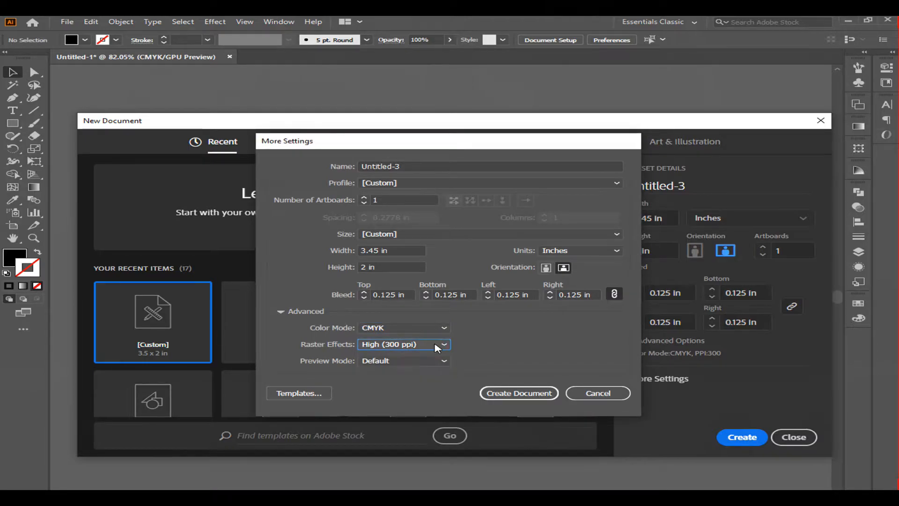
pyautogui.click(519, 393)
# Step: Create a rectangle 3.5 in wide and 2 in high with the Rectangle tool
pyautogui.click(13, 124)
pyautogui.click(306, 191)
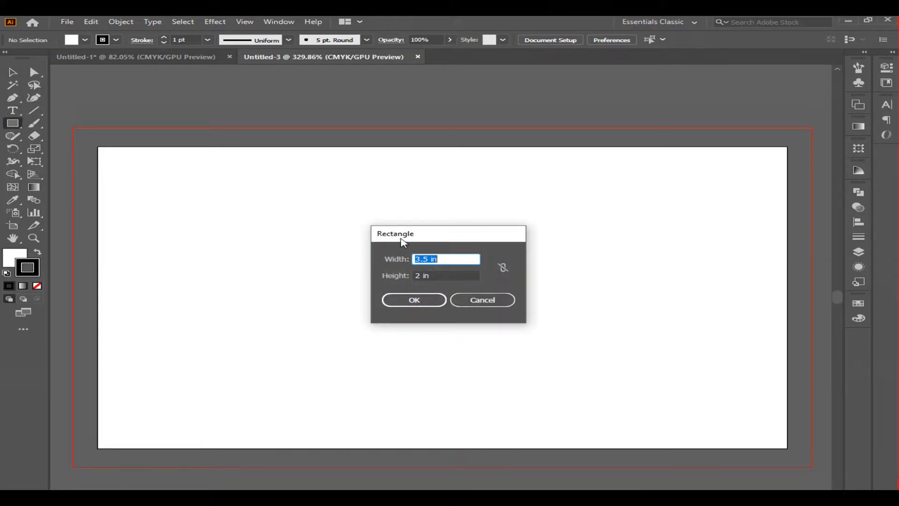
pyautogui.write('3.')
pyautogui.press('Tab')
pyautogui.write('2')
pyautogui.click(422, 303)
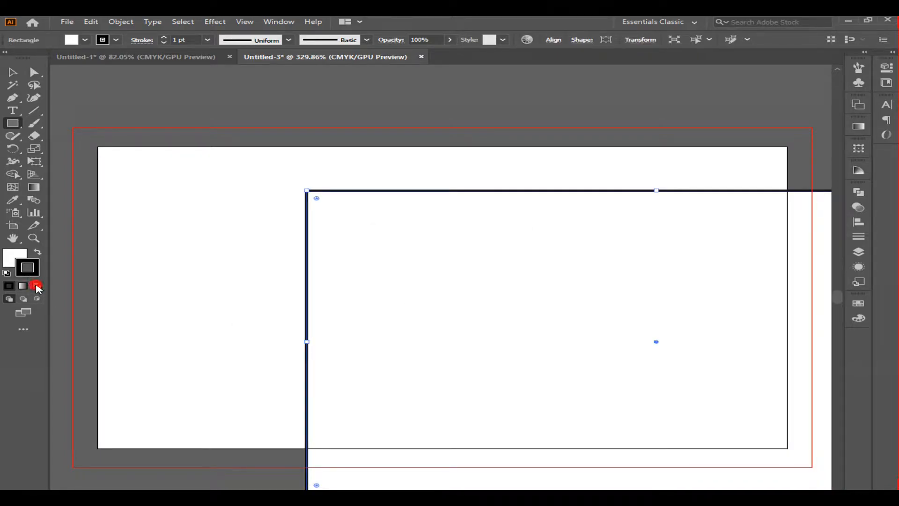
# Step: Remove the rectangle's stroke, leaving a white fill
pyautogui.click(37, 286)
pyautogui.click(10, 258)
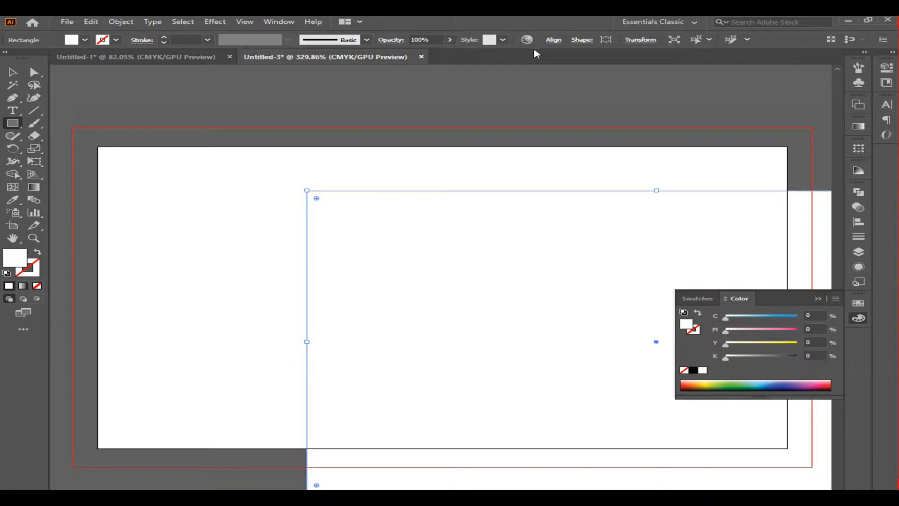
# Step: Align the rectangle horizontally and vertically centred on the artboard
pyautogui.click(553, 40)
pyautogui.click(542, 133)
pyautogui.click(541, 135)
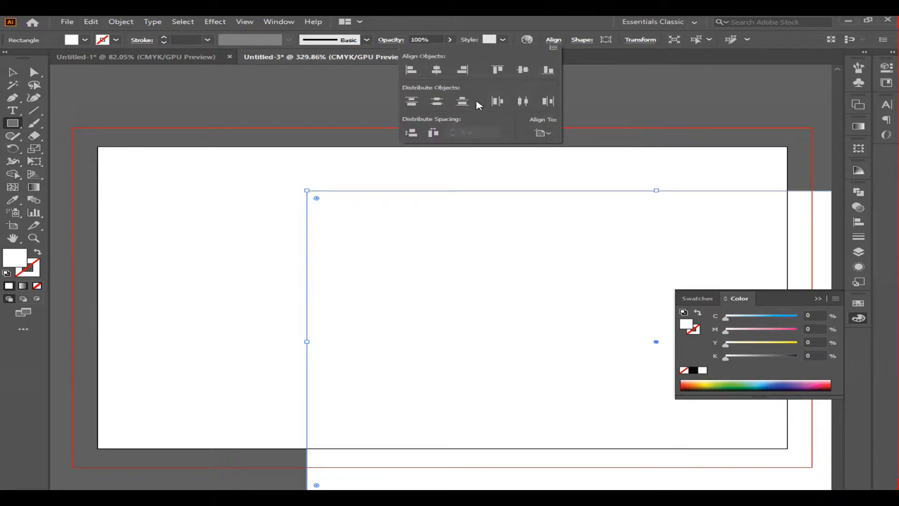
pyautogui.click(436, 70)
pyautogui.click(522, 70)
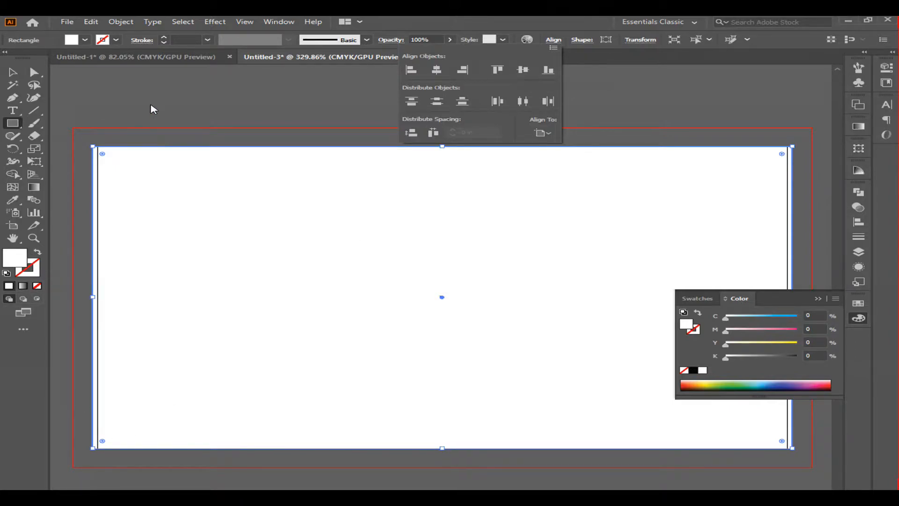
# Step: Resize the rectangle so its corners match the artboard edges, then deselect it
pyautogui.click(151, 105)
pyautogui.click(12, 71)
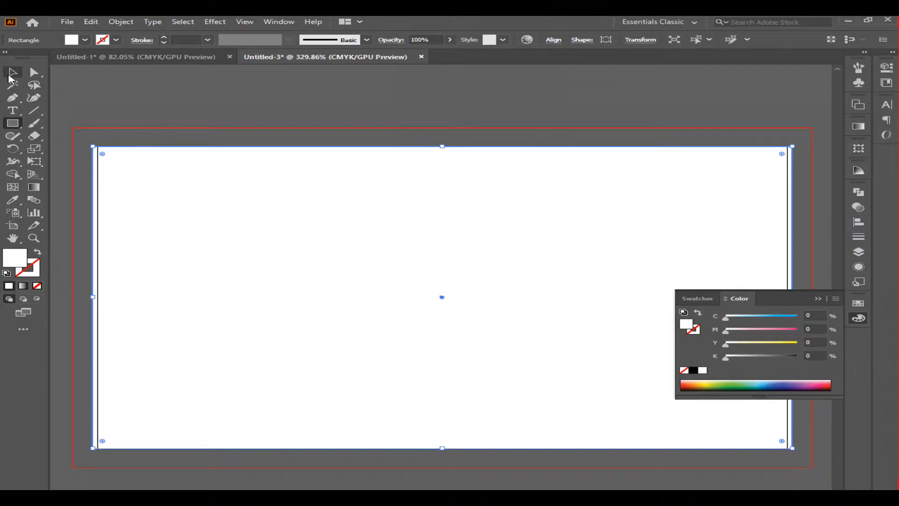
pyautogui.click(145, 88)
pyautogui.click(659, 444)
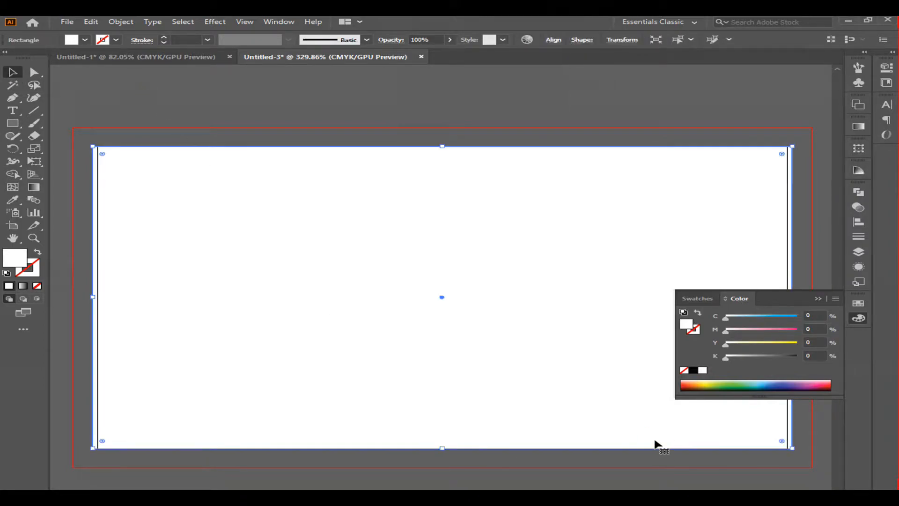
pyautogui.moveTo(792, 448); pyautogui.dragTo(789, 446)
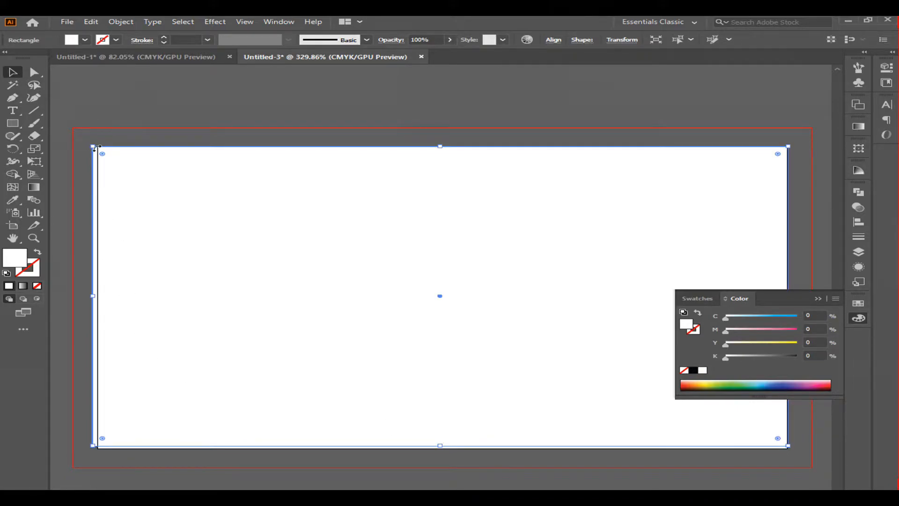
pyautogui.moveTo(92, 147); pyautogui.dragTo(96, 145)
pyautogui.moveTo(97, 445); pyautogui.dragTo(99, 445)
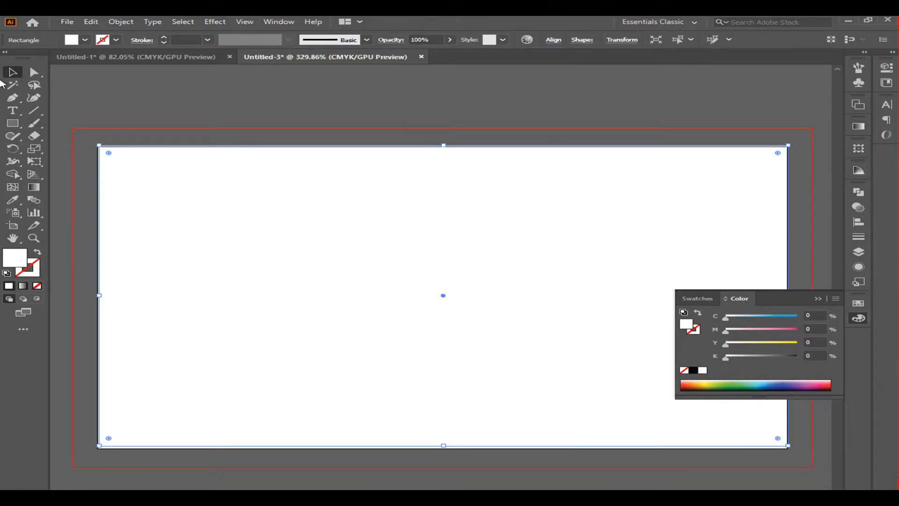
pyautogui.click(188, 85)
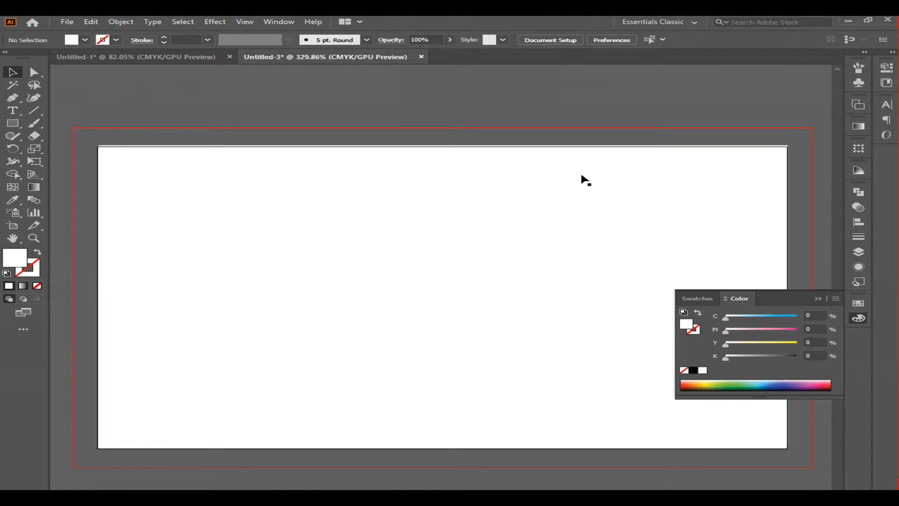
# Step: Draw a closed shape with the Pen tool, curving from the top edge down to the bottom edge and enclosing the right side
pyautogui.click(13, 98)
pyautogui.click(818, 298)
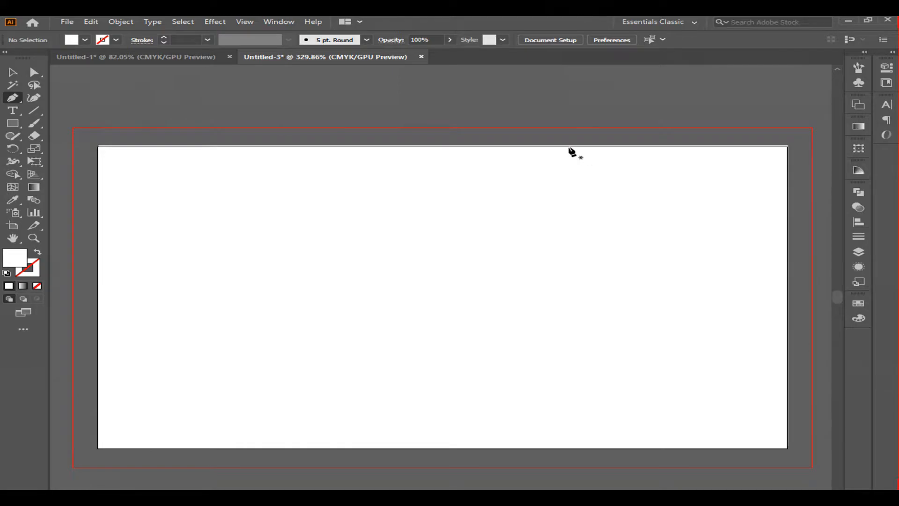
pyautogui.click(528, 147)
pyautogui.click(401, 448)
pyautogui.moveTo(404, 452); pyautogui.dragTo(247, 505)
pyautogui.click(402, 449)
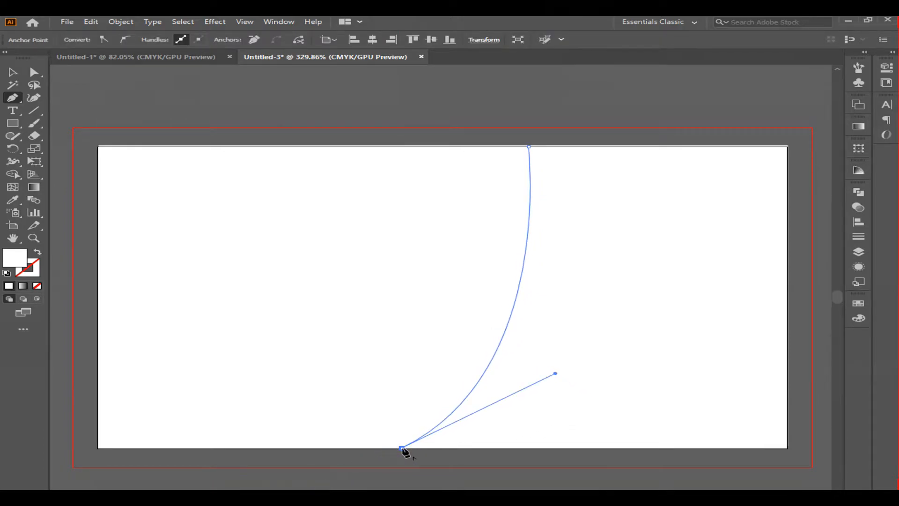
pyautogui.click(787, 448)
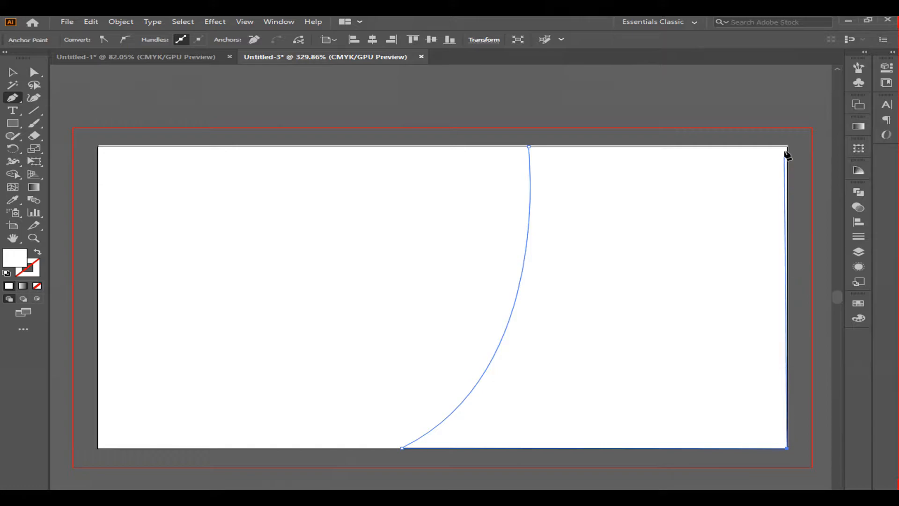
pyautogui.click(787, 146)
pyautogui.click(529, 147)
# Step: Fill the curved shape with a pasted dark green hex colour
pyautogui.doubleClick(14, 258)
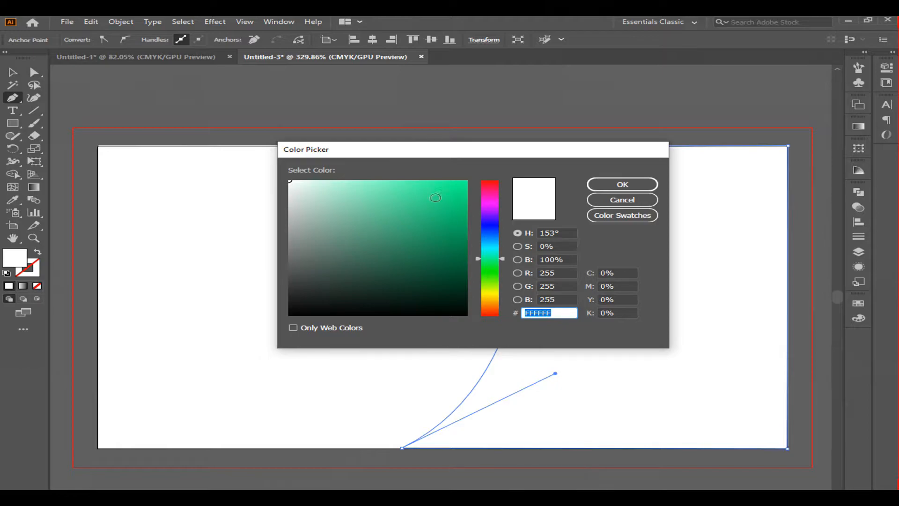
pyautogui.hotkey('ctrl', 'v')
pyautogui.click(622, 184)
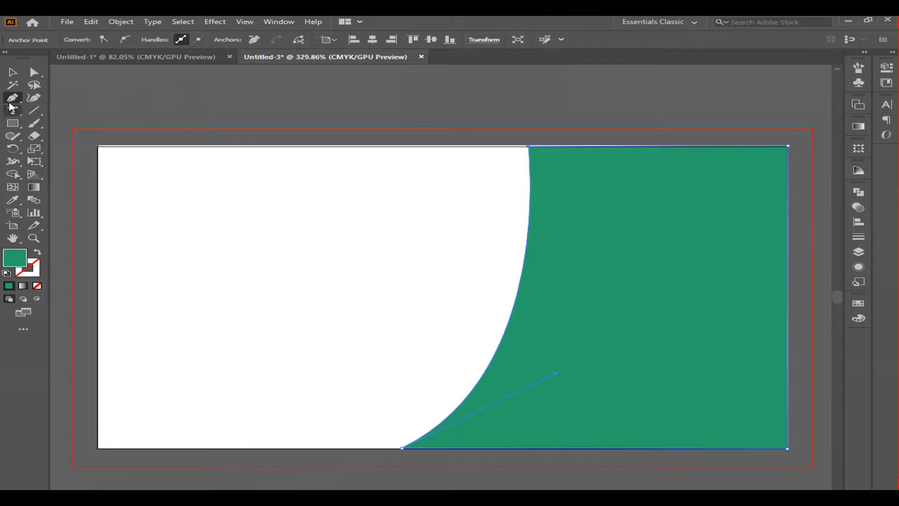
# Step: Deselect, then draw a second curved closed shape with the Pen tool further right, from top edge to bottom edge and right side
pyautogui.click(12, 72)
pyautogui.hotkey('ctrl', 'shift', 'a')
pyautogui.click(13, 100)
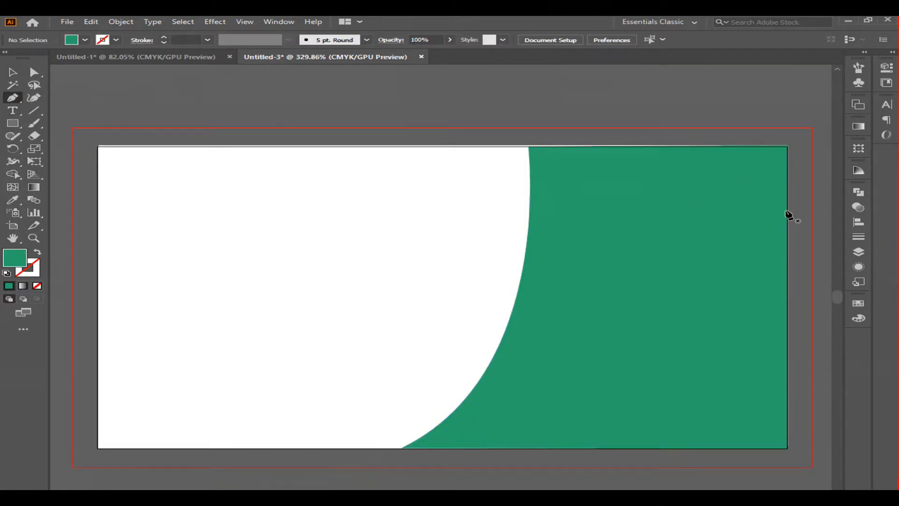
pyautogui.click(622, 146)
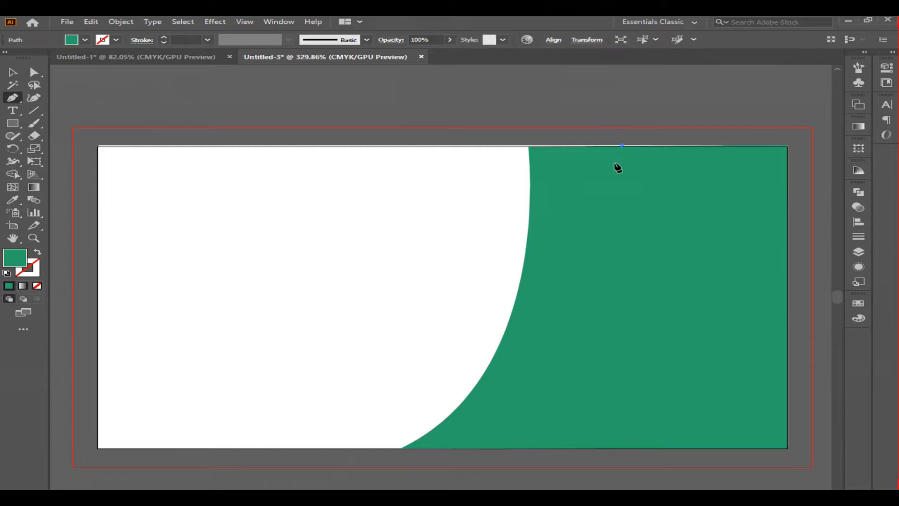
pyautogui.moveTo(384, 467); pyautogui.dragTo(376, 304)
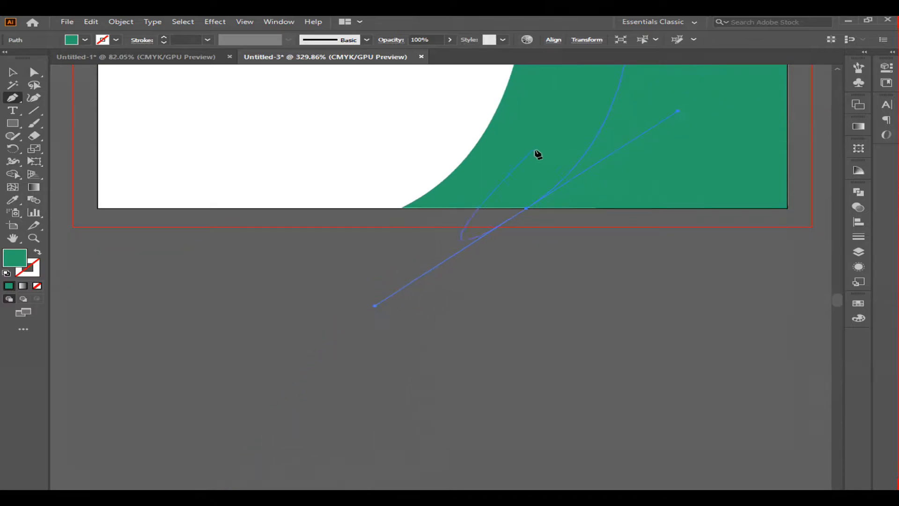
pyautogui.click(526, 208)
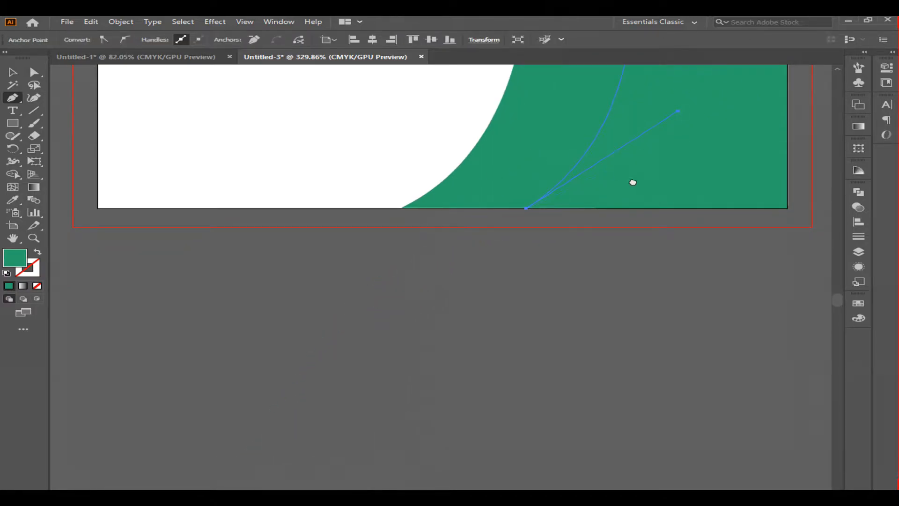
pyautogui.moveTo(632, 183); pyautogui.dragTo(563, 434)
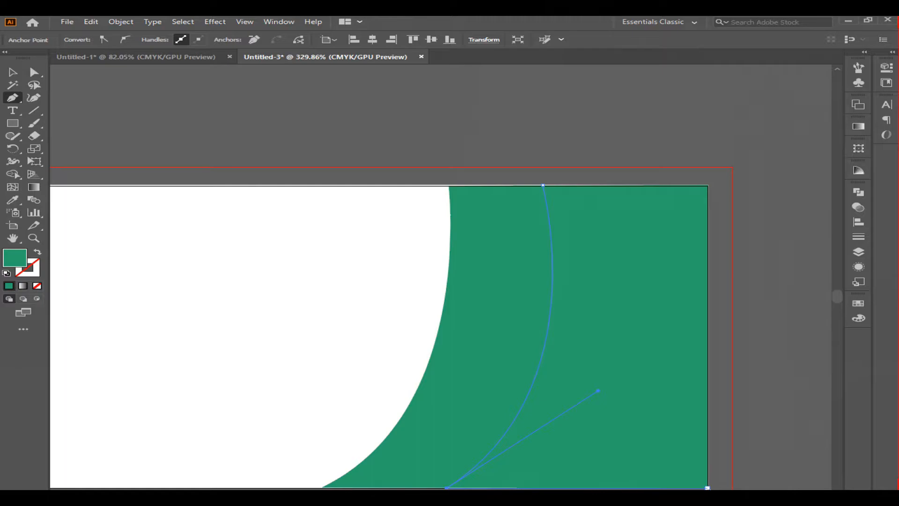
pyautogui.click(707, 487)
pyautogui.click(707, 185)
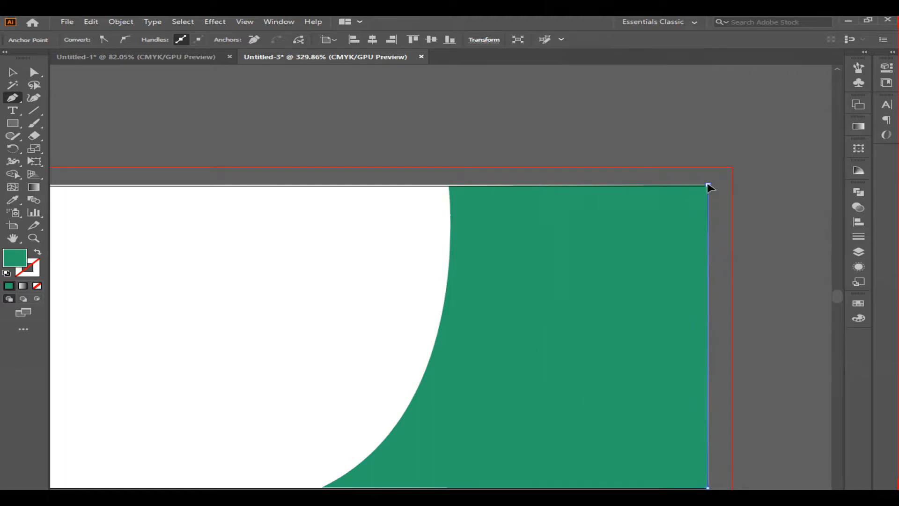
pyautogui.click(543, 186)
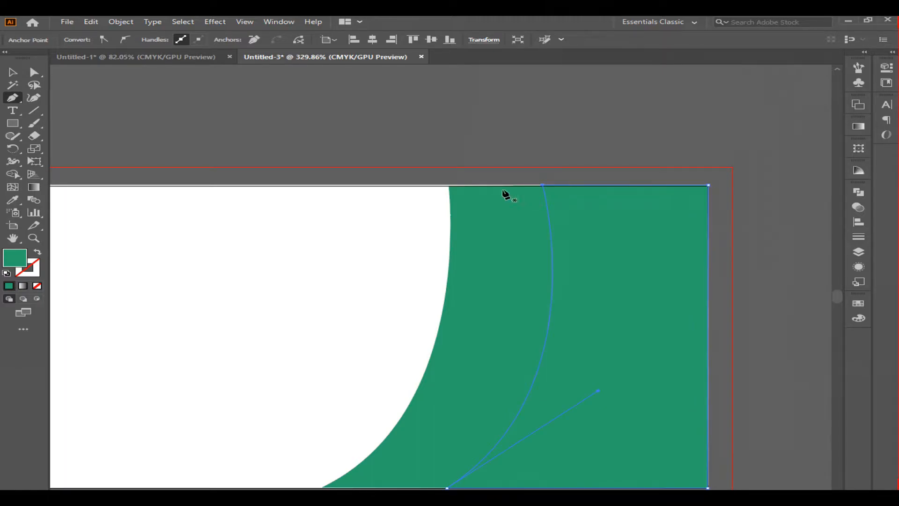
# Step: Fill the second curved shape with colour 20a56f
pyautogui.doubleClick(14, 259)
pyautogui.write('20a56f')
pyautogui.click(622, 184)
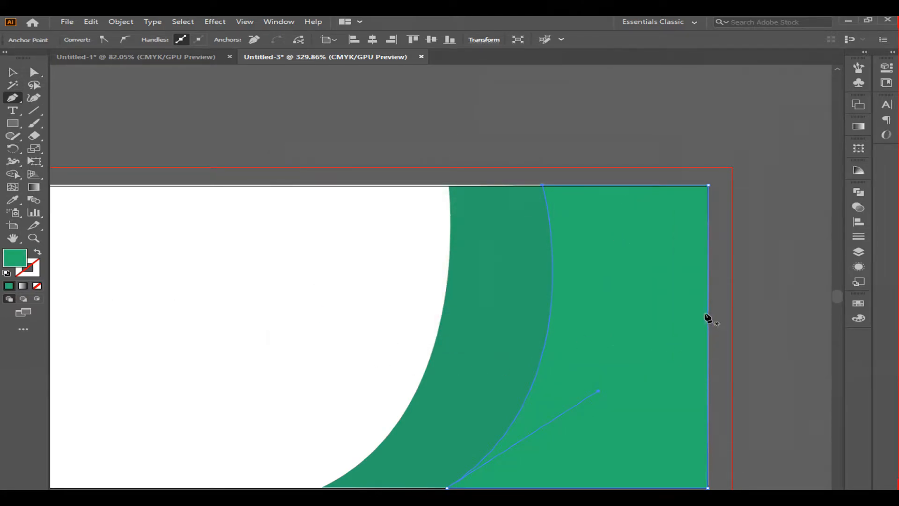
# Step: Draw a third curved closed shape from the right edge down to the bottom edge, closing at the bottom-right corner
pyautogui.click(707, 264)
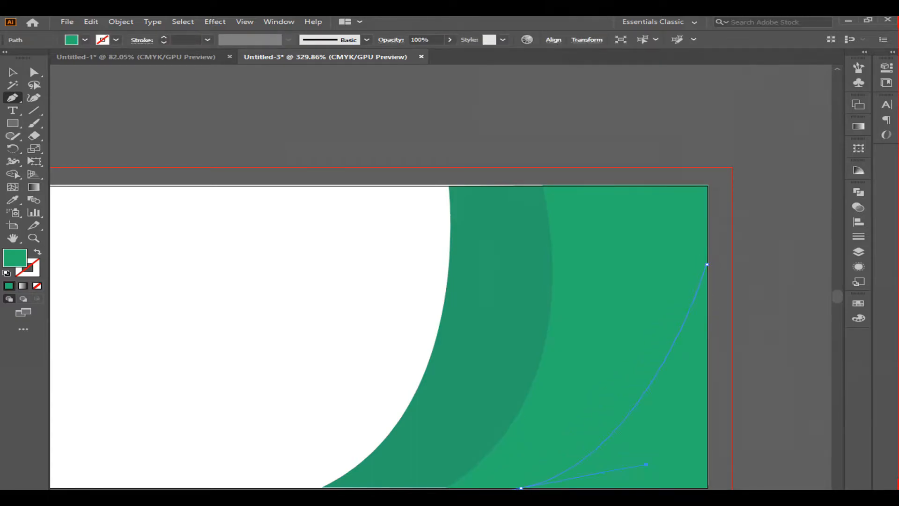
pyautogui.moveTo(655, 467); pyautogui.dragTo(655, 467)
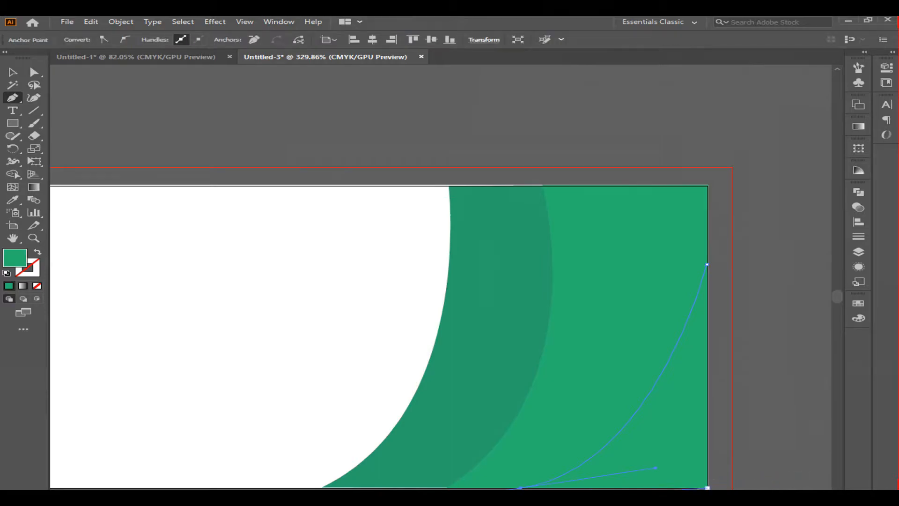
pyautogui.scroll(-3, 580, 413)
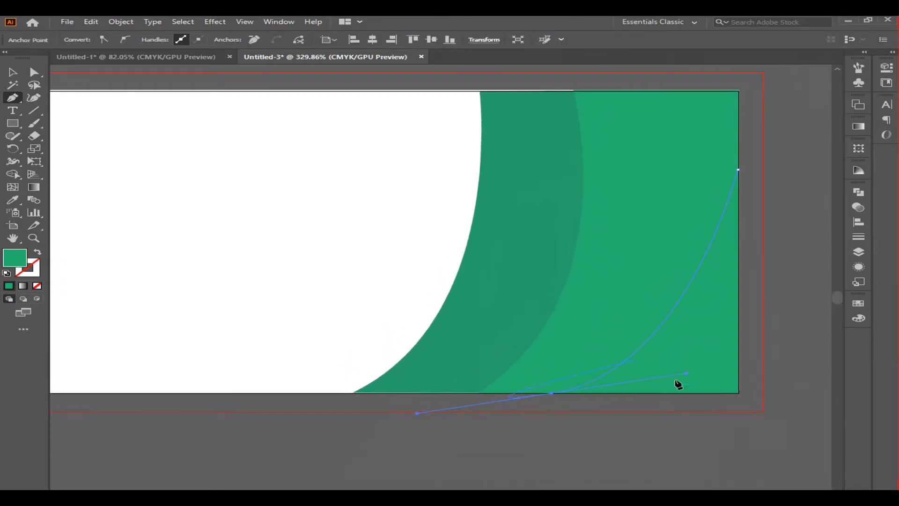
pyautogui.click(551, 393)
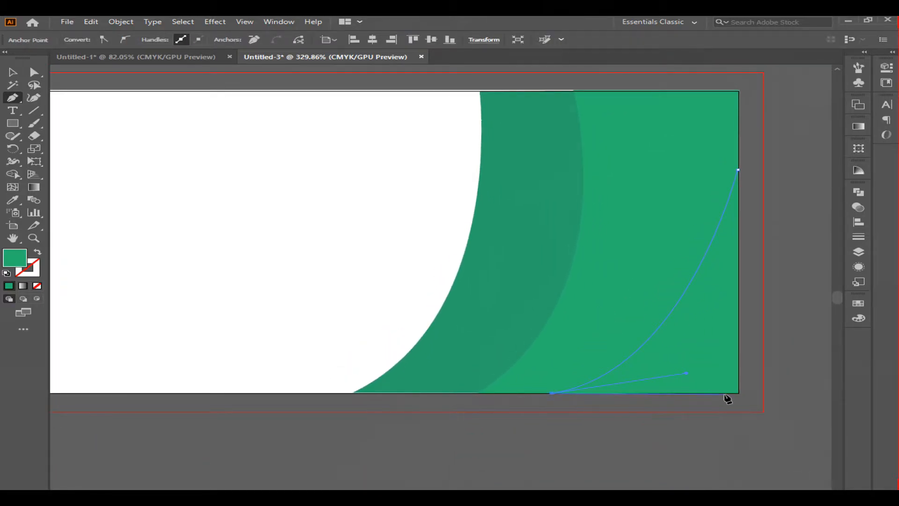
pyautogui.click(738, 393)
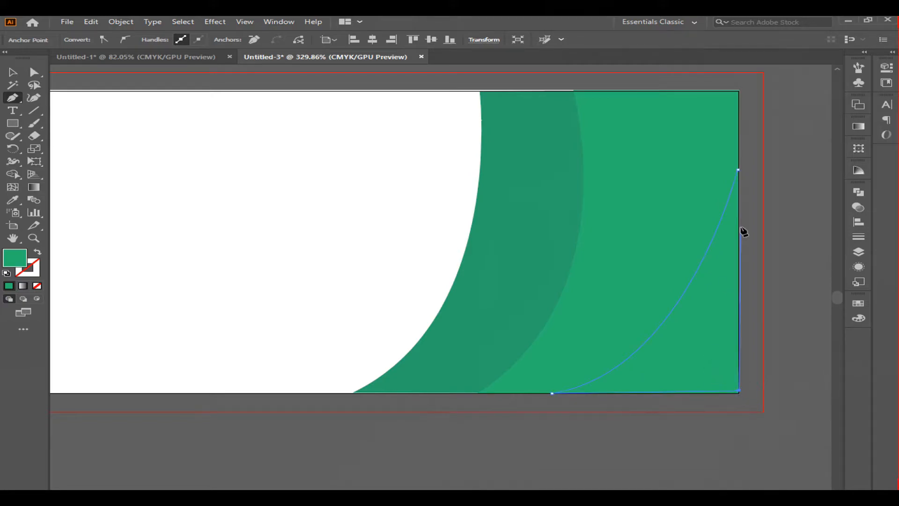
pyautogui.click(739, 91)
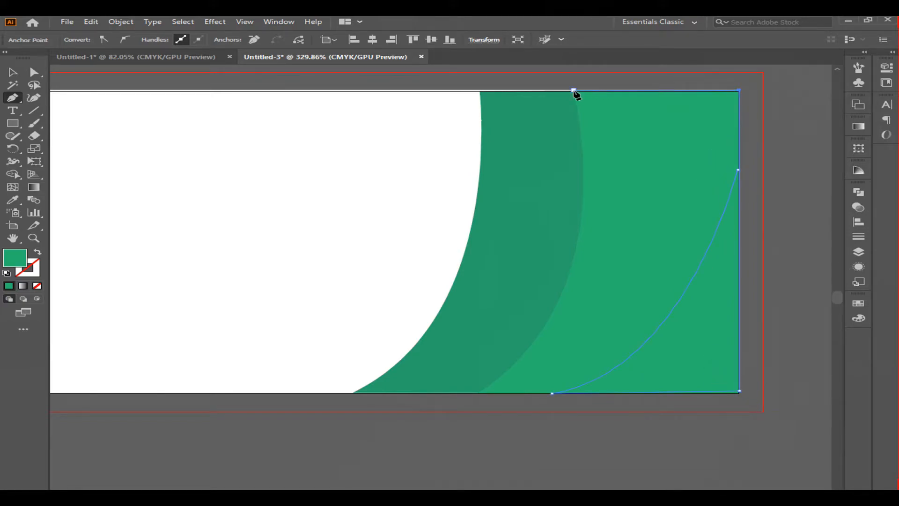
pyautogui.hotkey('ctrl', 'z')
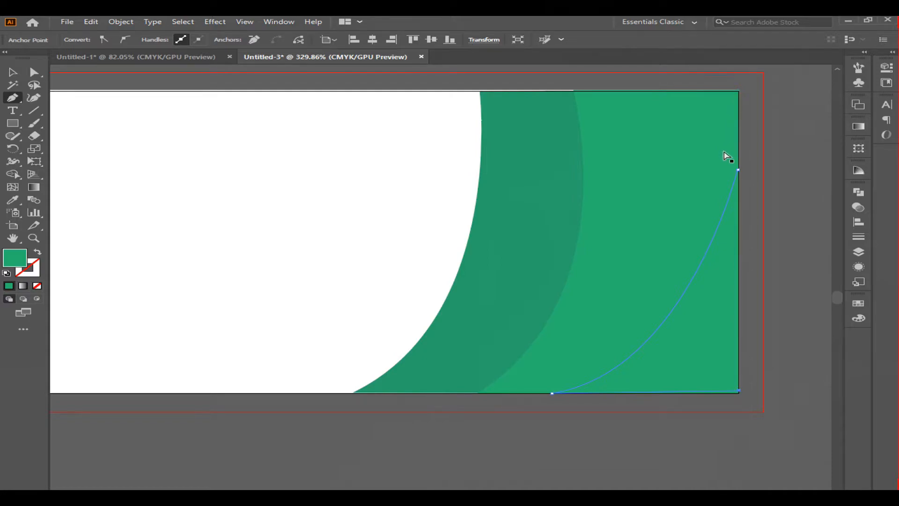
pyautogui.click(738, 170)
# Step: Fill the third shape with colour 20C975
pyautogui.doubleClick(15, 258)
pyautogui.click(440, 207)
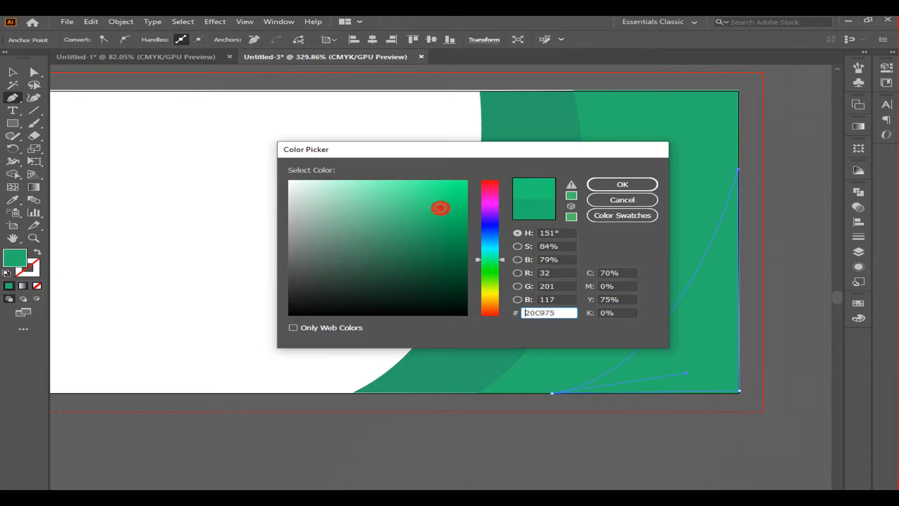
pyautogui.click(618, 184)
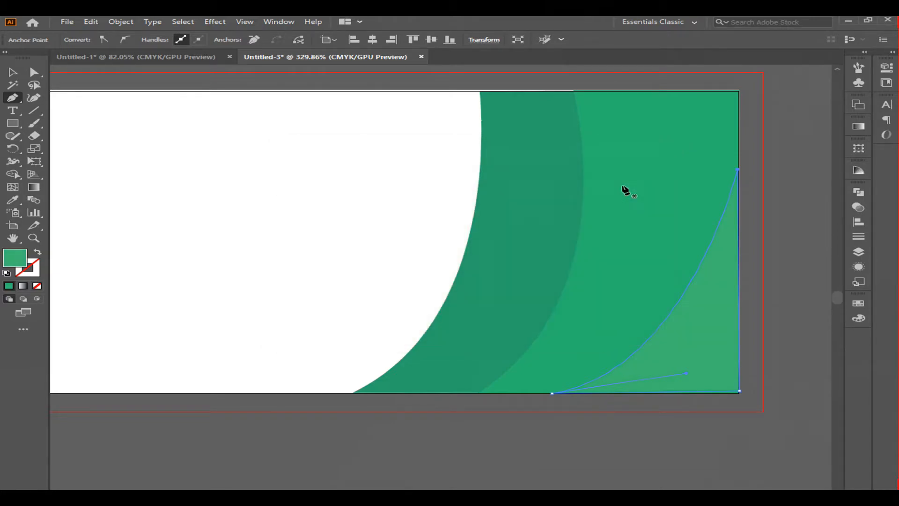
# Step: Draw a fourth curved closed shape with the Pen tool in the bottom-right corner, from the right edge to the bottom edge
pyautogui.click(738, 265)
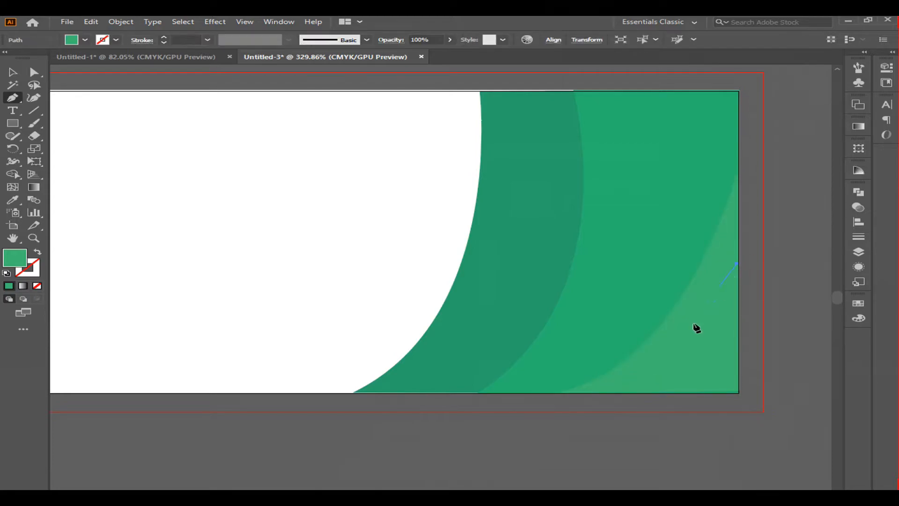
pyautogui.moveTo(581, 405); pyautogui.dragTo(539, 399)
pyautogui.click(638, 392)
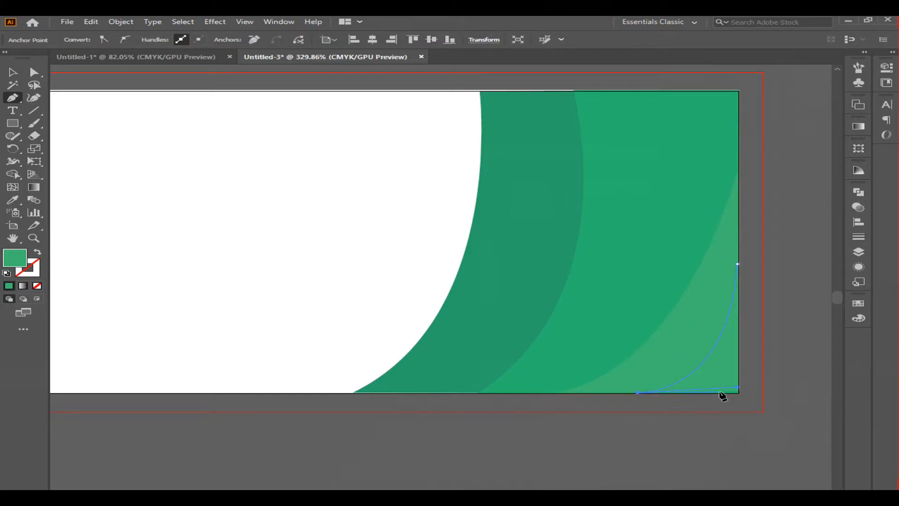
pyautogui.click(739, 392)
pyautogui.click(737, 265)
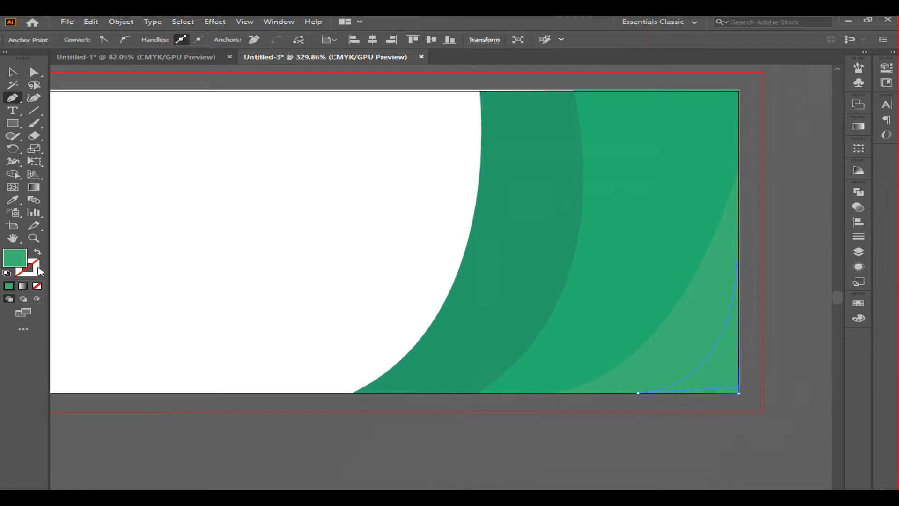
# Step: Fill the fourth shape with dark green colour 056D36
pyautogui.doubleClick(14, 258)
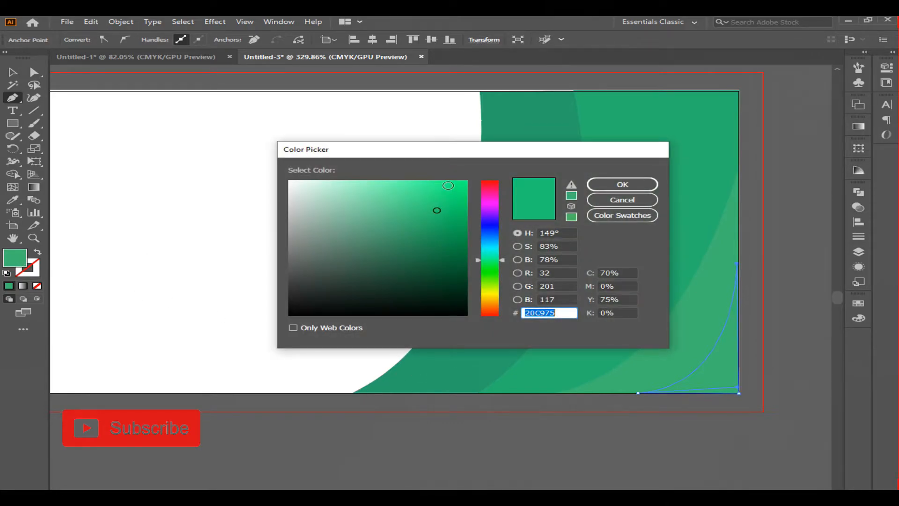
pyautogui.click(461, 257)
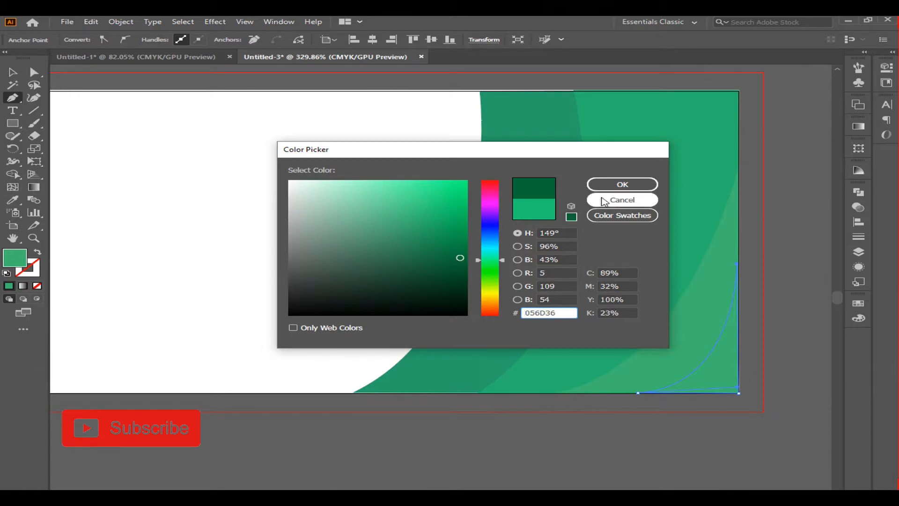
pyautogui.click(623, 185)
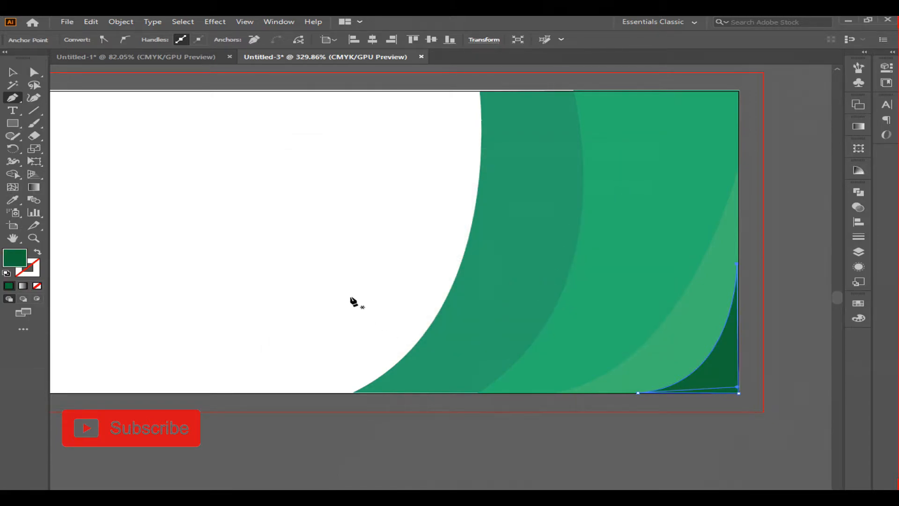
# Step: Lock the white background rectangle so it cannot be selected
pyautogui.press('space')
pyautogui.moveTo(276, 285); pyautogui.dragTo(335, 302)
pyautogui.click(13, 73)
pyautogui.click(393, 120)
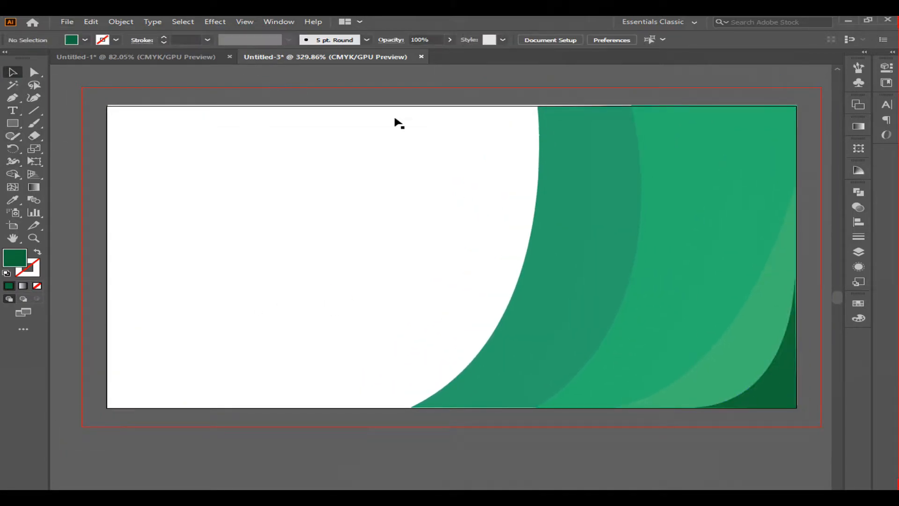
pyautogui.click(574, 149)
pyautogui.press('a')
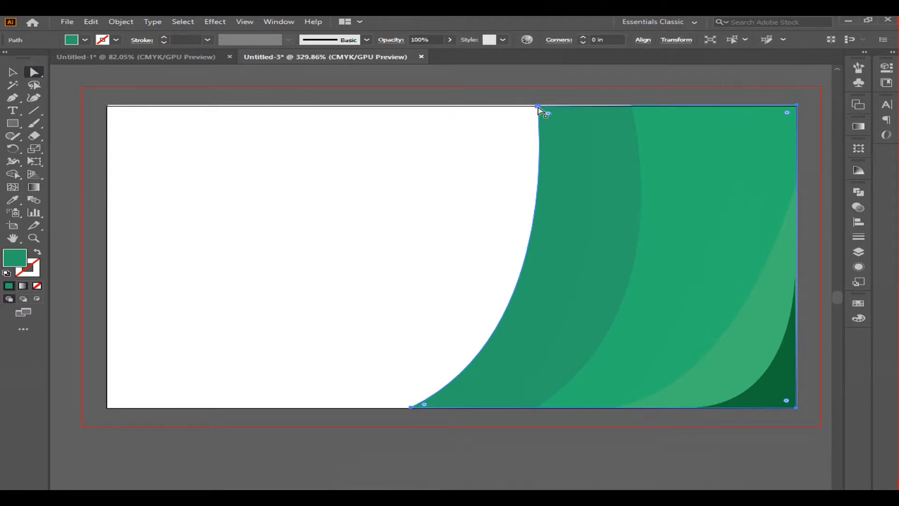
pyautogui.click(538, 107)
pyautogui.press('v')
pyautogui.click(213, 224)
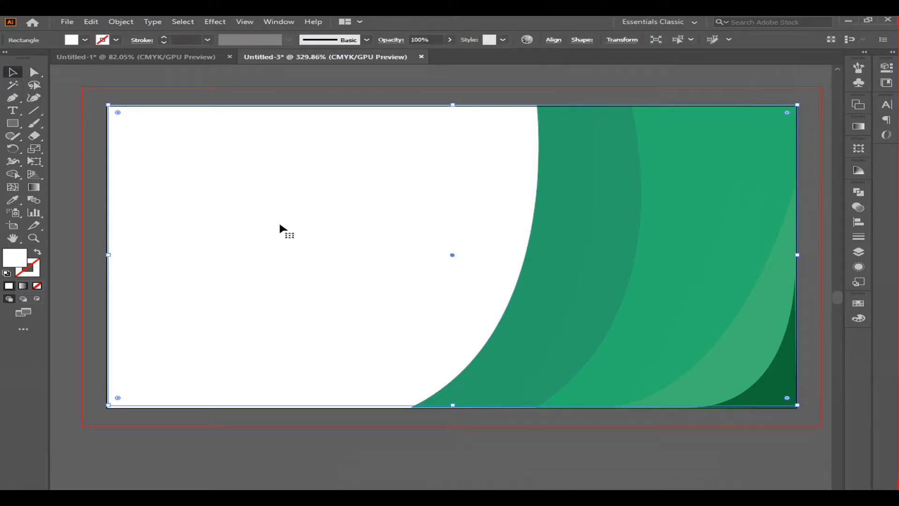
pyautogui.click(121, 21)
pyautogui.moveTo(161, 100)
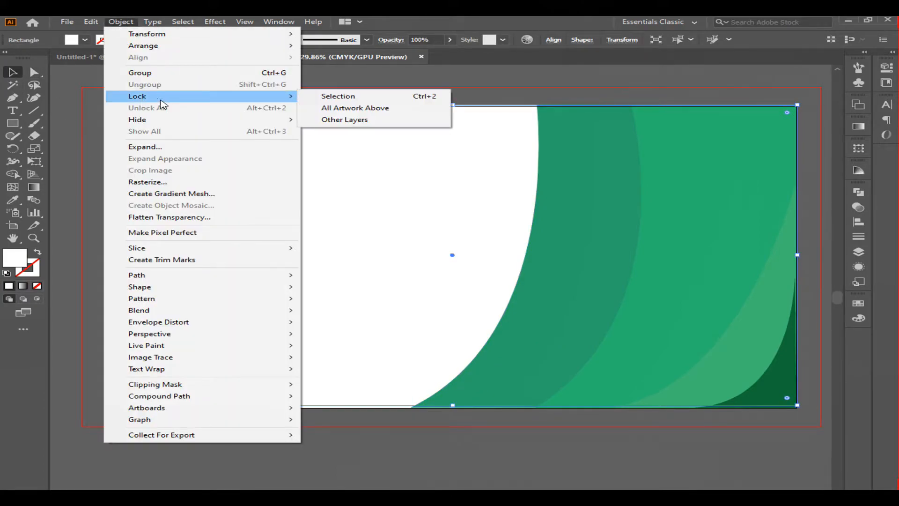
pyautogui.click(349, 96)
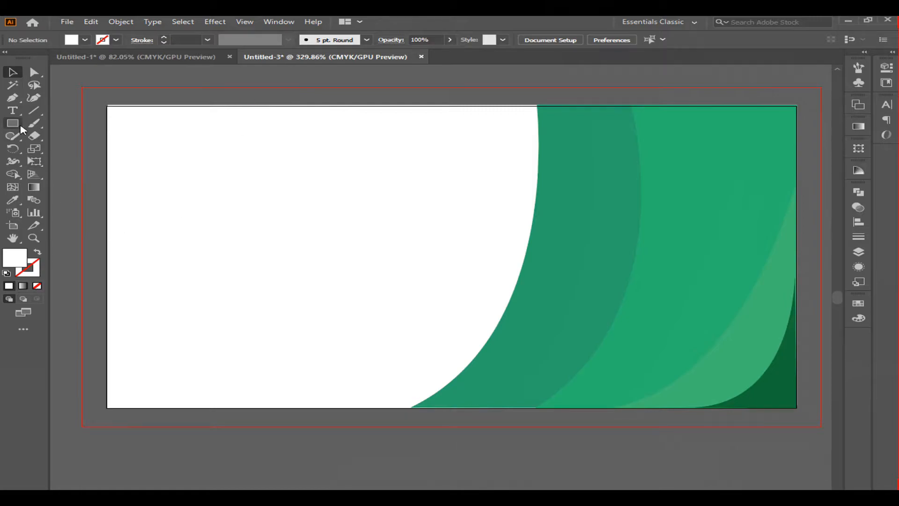
# Step: Copy the EYE COMMUNITY logo from the Untitled-1 document into the business card document
pyautogui.click(138, 61)
pyautogui.moveTo(344, 176); pyautogui.dragTo(547, 304)
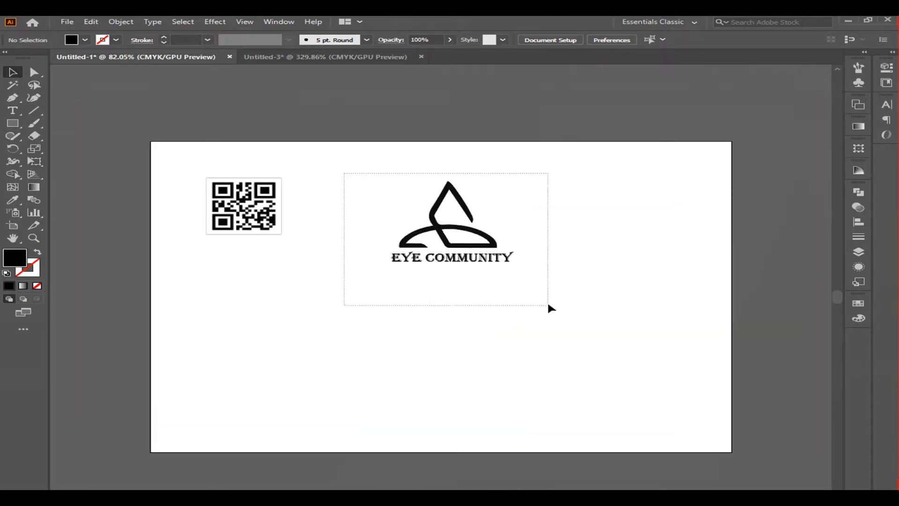
pyautogui.moveTo(476, 234); pyautogui.dragTo(657, 177)
pyautogui.moveTo(337, 316); pyautogui.dragTo(451, 203)
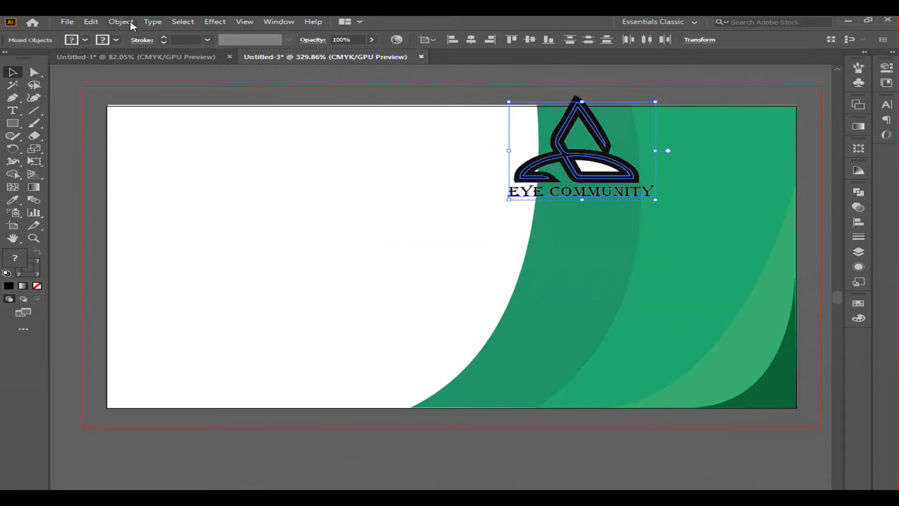
# Step: Enlarge the logo and expand it with Object, Fill and Stroke options checked
pyautogui.moveTo(507, 200); pyautogui.dragTo(437, 306)
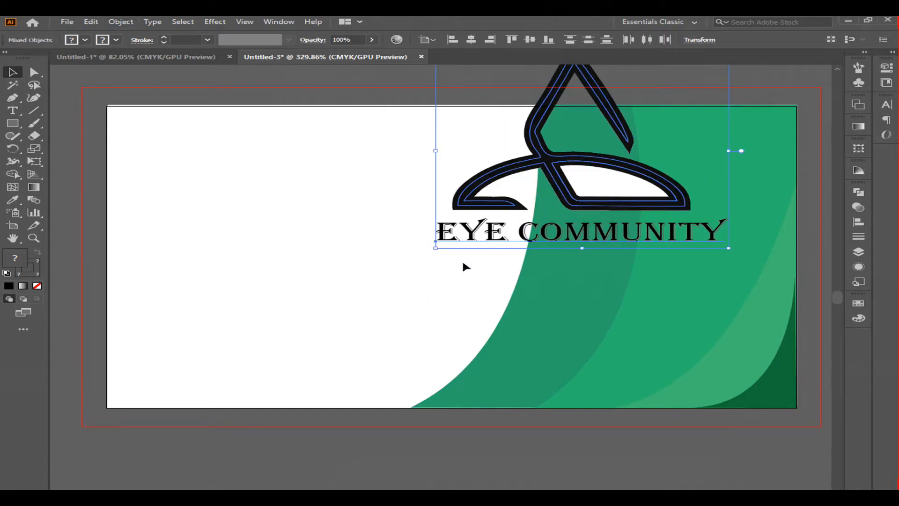
pyautogui.moveTo(435, 247); pyautogui.dragTo(389, 286)
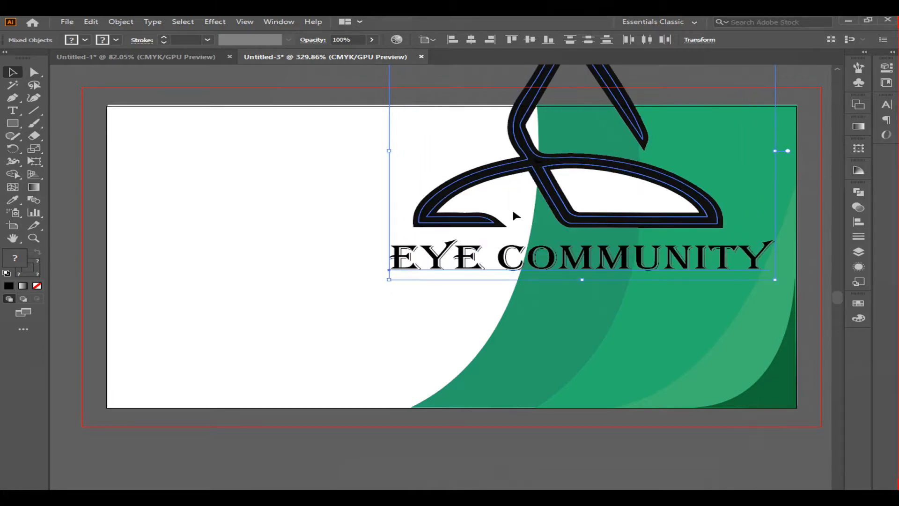
pyautogui.moveTo(563, 164); pyautogui.dragTo(523, 222)
pyautogui.click(115, 24)
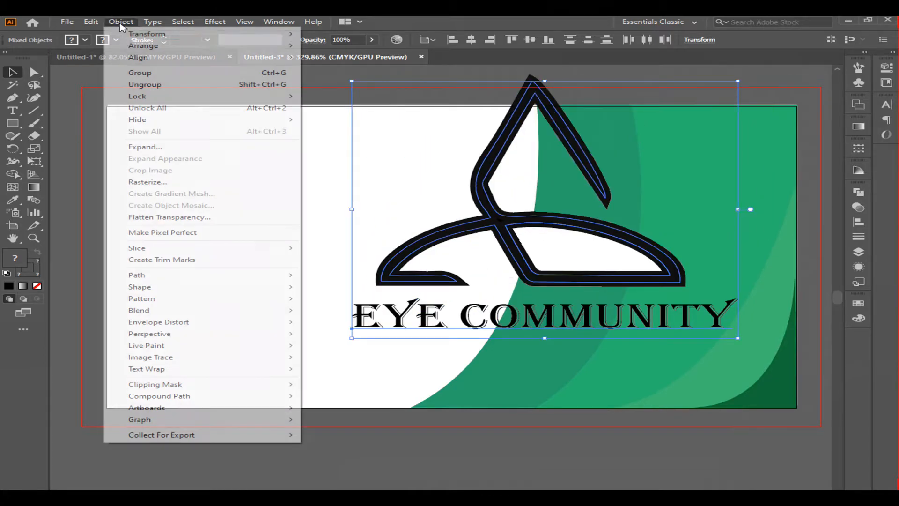
pyautogui.click(148, 145)
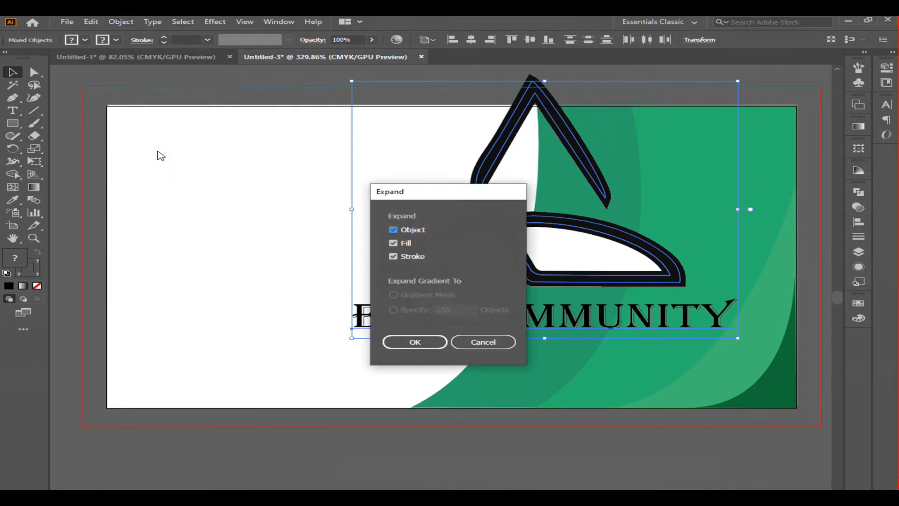
pyautogui.click(412, 342)
# Step: Scale the logo down and place it in the top-right corner of the card
pyautogui.moveTo(351, 330); pyautogui.dragTo(484, 241)
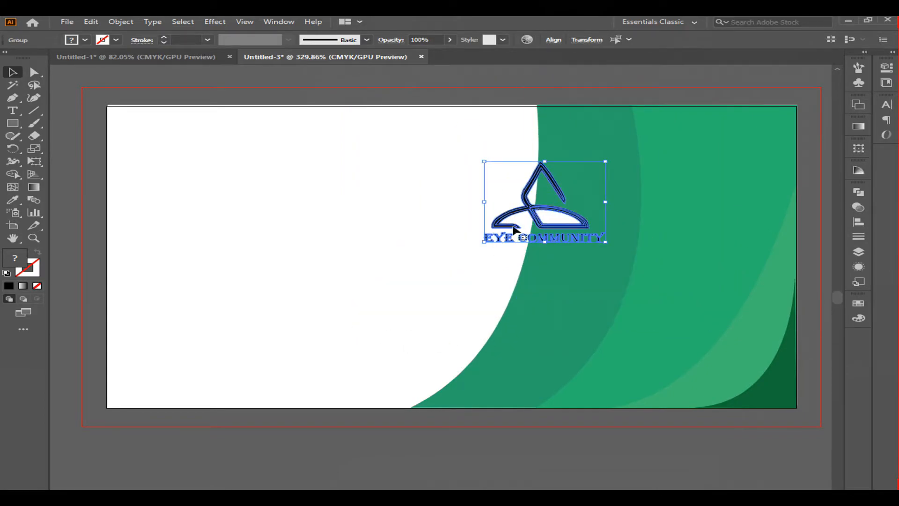
pyautogui.moveTo(541, 213); pyautogui.dragTo(700, 173)
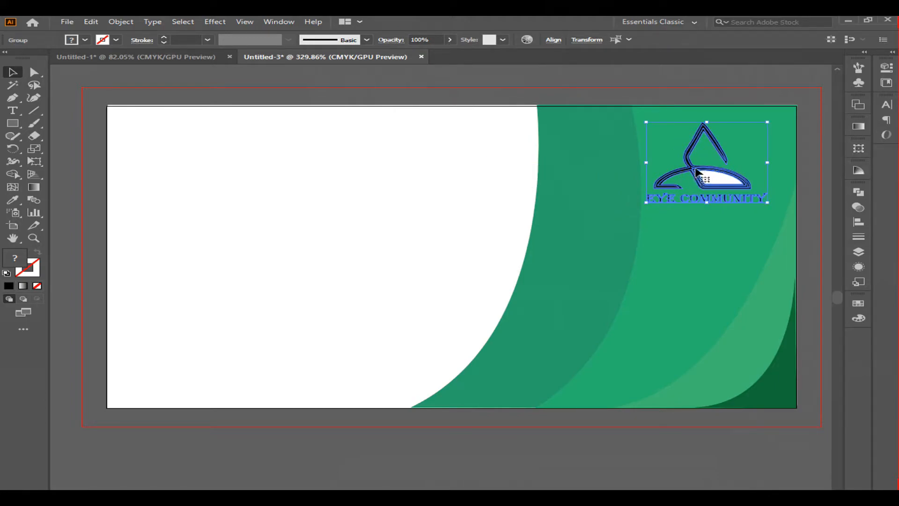
# Step: Ungroup the logo and delete the white inner shape inside its symbol
pyautogui.click(721, 180)
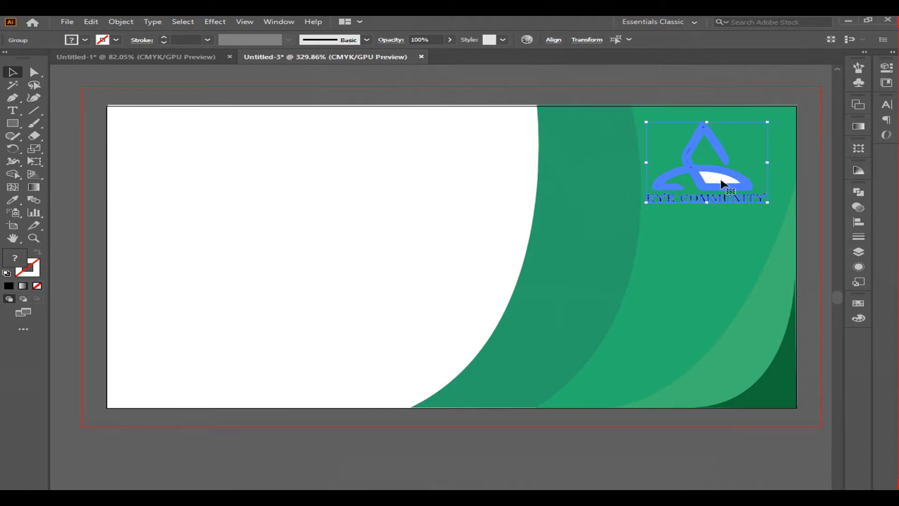
pyautogui.hotkey('ctrl', 'shift', 'g')
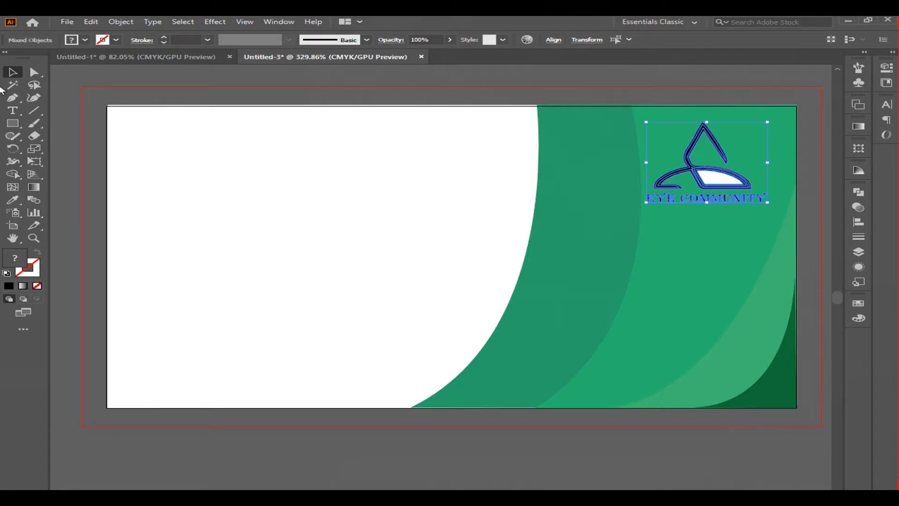
pyautogui.click(123, 24)
pyautogui.click(174, 84)
pyautogui.click(410, 77)
pyautogui.click(715, 180)
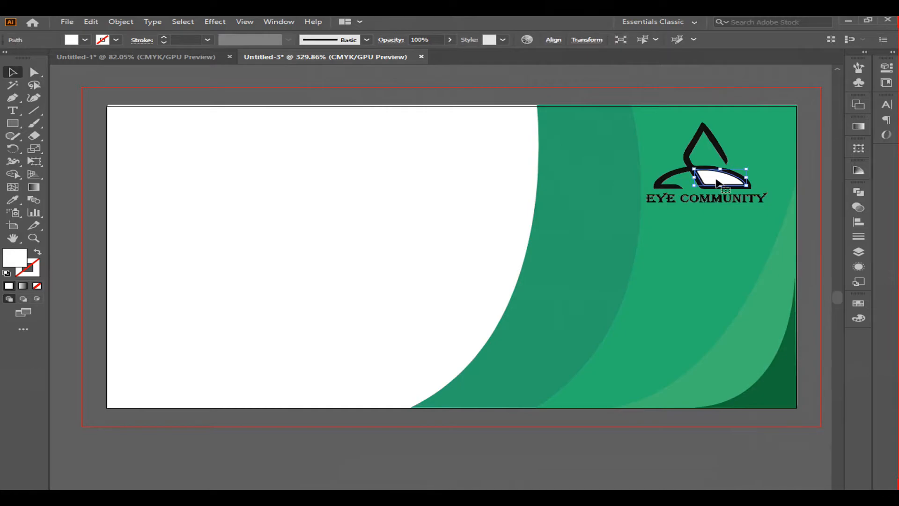
pyautogui.press('Delete')
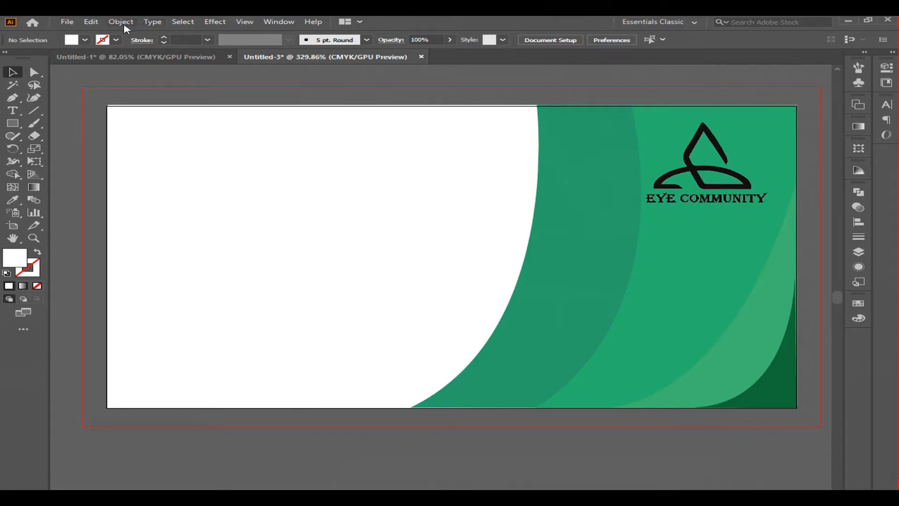
# Step: Copy the QR code image from the Untitled-1 document into the business card document
pyautogui.click(176, 57)
pyautogui.moveTo(241, 211); pyautogui.dragTo(602, 338)
pyautogui.moveTo(658, 345); pyautogui.dragTo(660, 346)
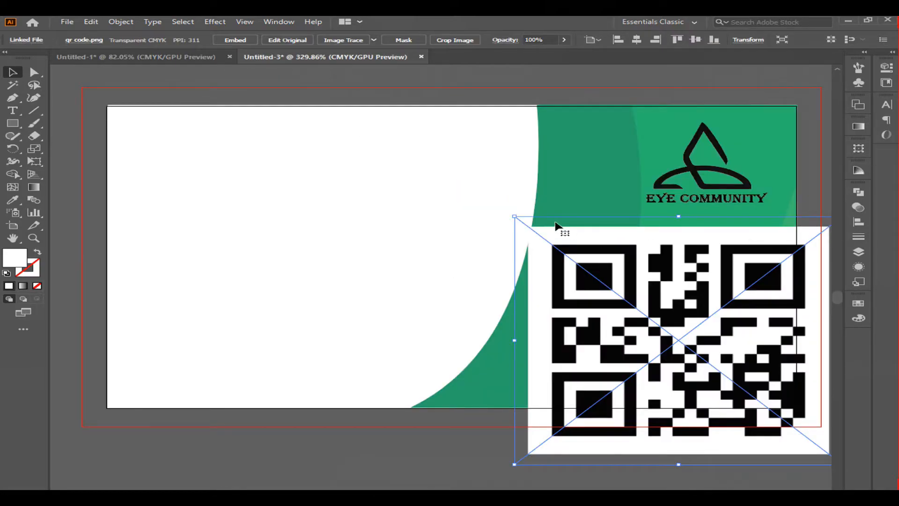
# Step: Shrink the QR code and position it in the card's bottom-left corner
pyautogui.moveTo(513, 217); pyautogui.dragTo(631, 304)
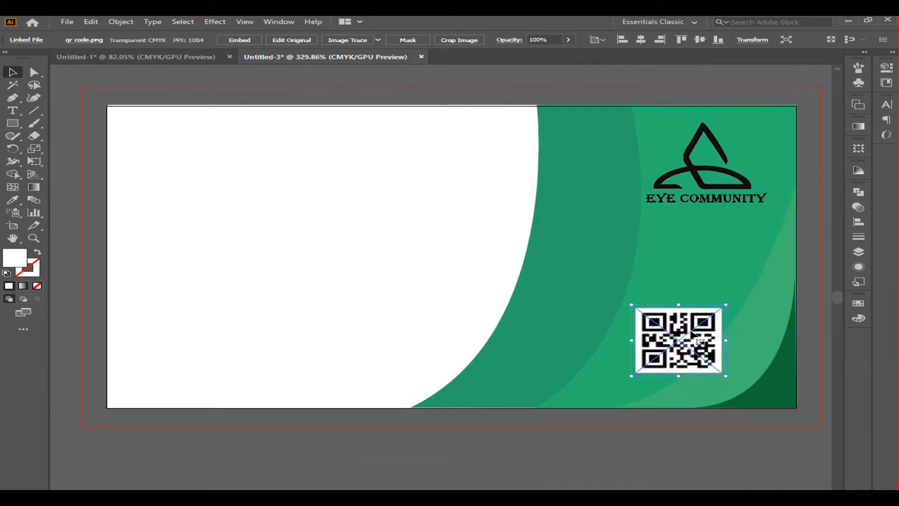
pyautogui.moveTo(678, 340); pyautogui.dragTo(192, 160)
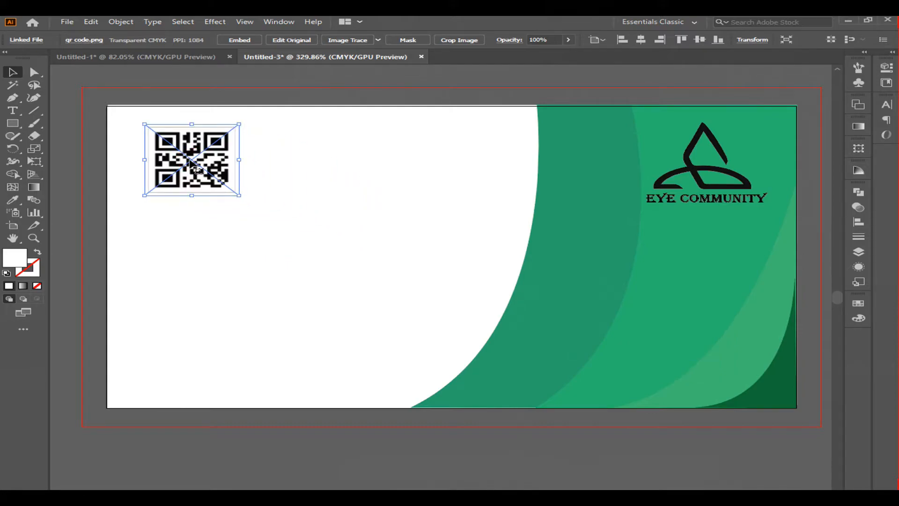
pyautogui.click(302, 213)
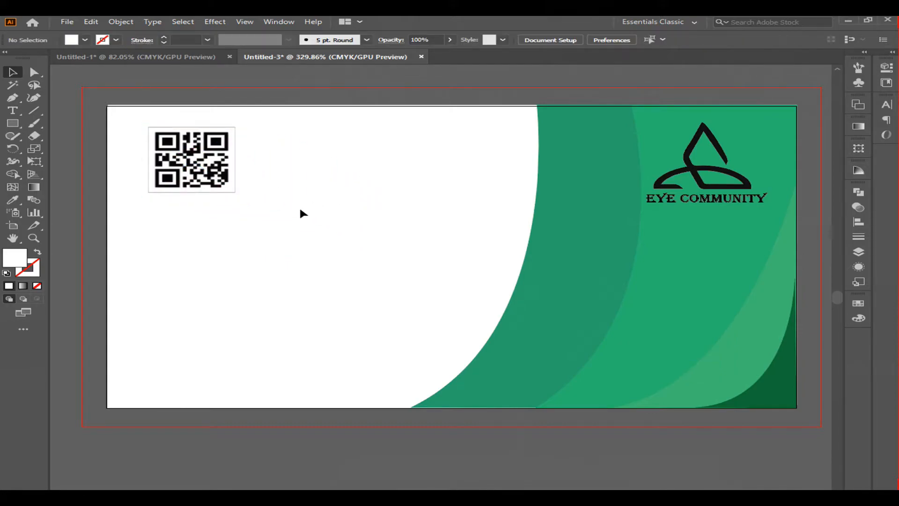
pyautogui.click(197, 159)
pyautogui.moveTo(196, 159); pyautogui.dragTo(197, 165)
pyautogui.click(305, 168)
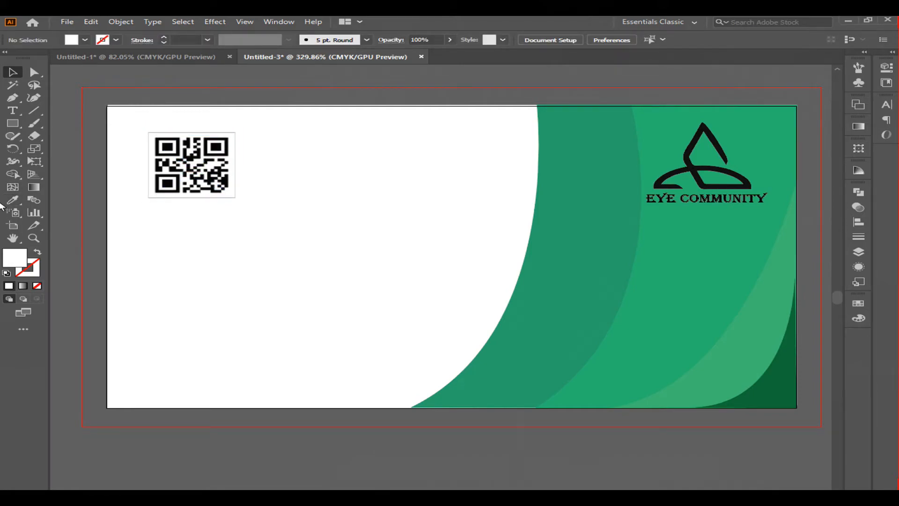
pyautogui.moveTo(189, 185); pyautogui.dragTo(183, 366)
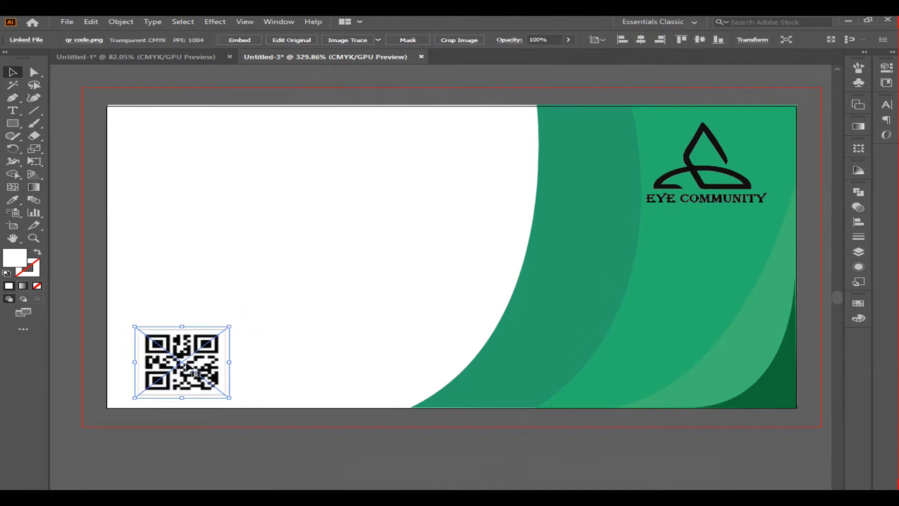
pyautogui.moveTo(229, 325); pyautogui.dragTo(211, 341)
pyautogui.moveTo(183, 367); pyautogui.dragTo(173, 373)
pyautogui.click(300, 319)
# Step: Add a text line in the upper-left white area containing the cardholder's full name
pyautogui.click(12, 110)
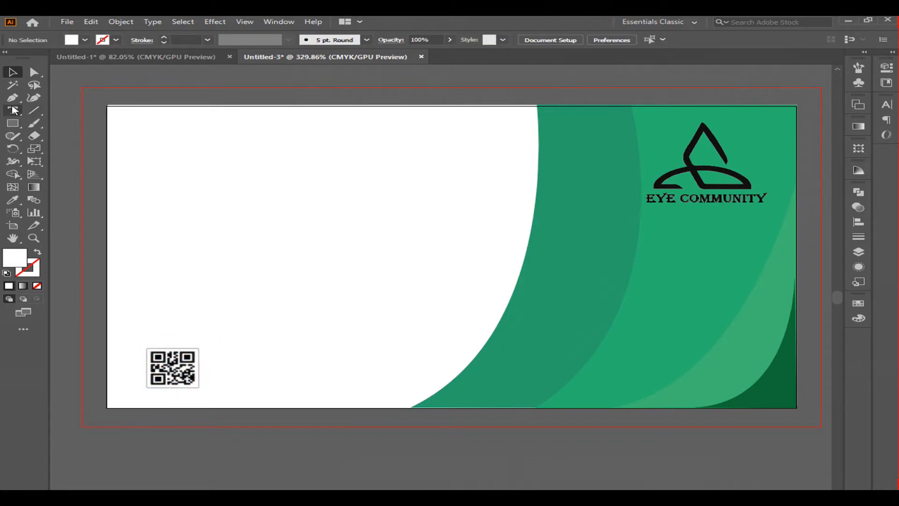
pyautogui.click(196, 161)
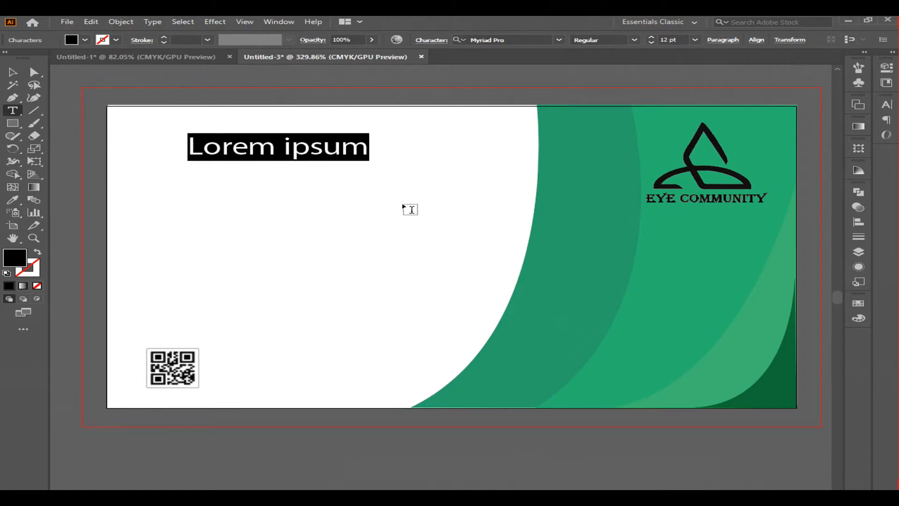
pyautogui.write('salman')
pyautogui.press('BackSpace')
pyautogui.press('BackSpace')
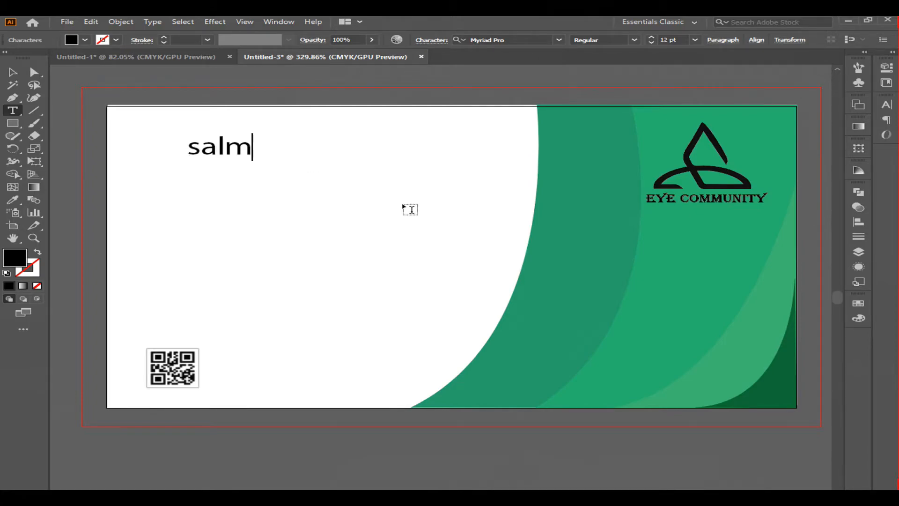
pyautogui.press('BackSpace')
pyautogui.press('BackSpace')
pyautogui.press('BackSpace')
pyautogui.press('BackSpace')
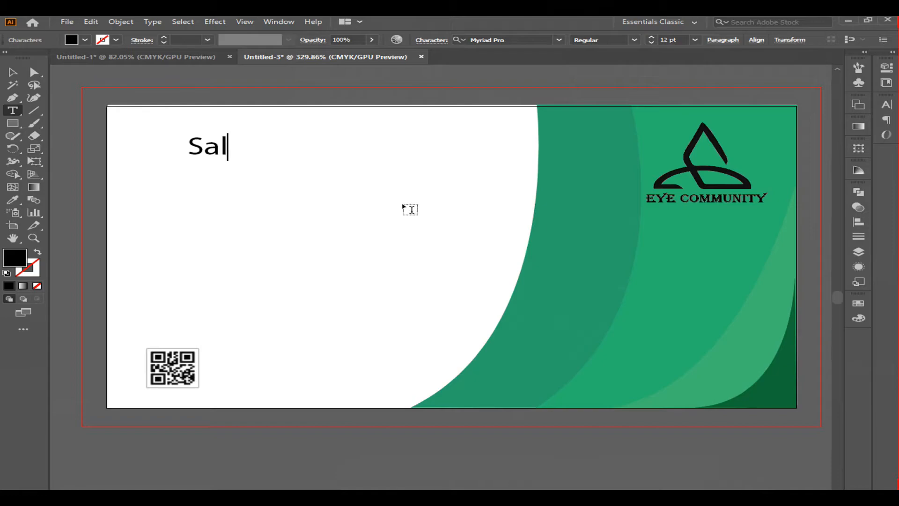
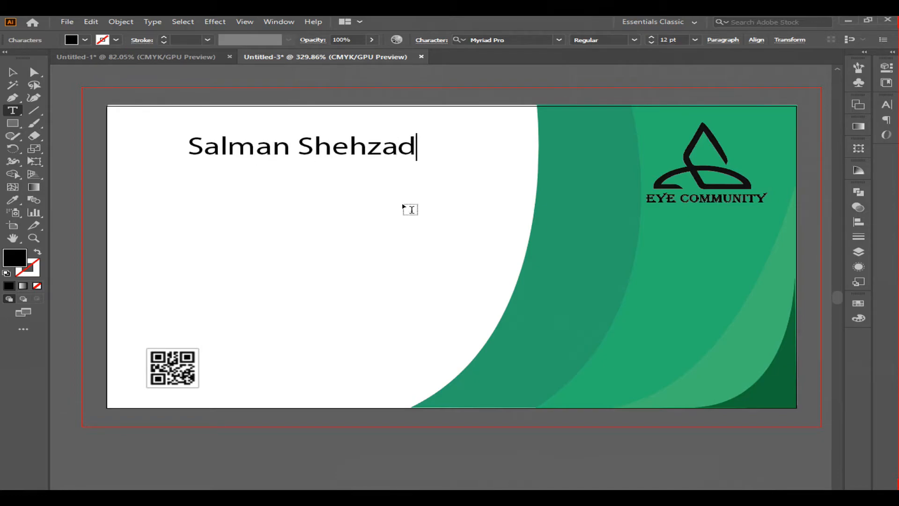
pyautogui.click(13, 72)
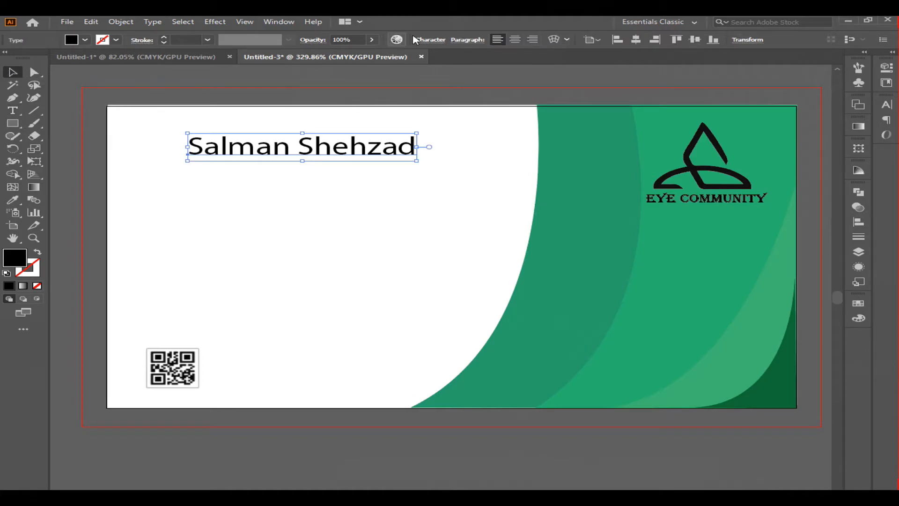
# Step: Change the name text's font to Algerian
pyautogui.click(431, 41)
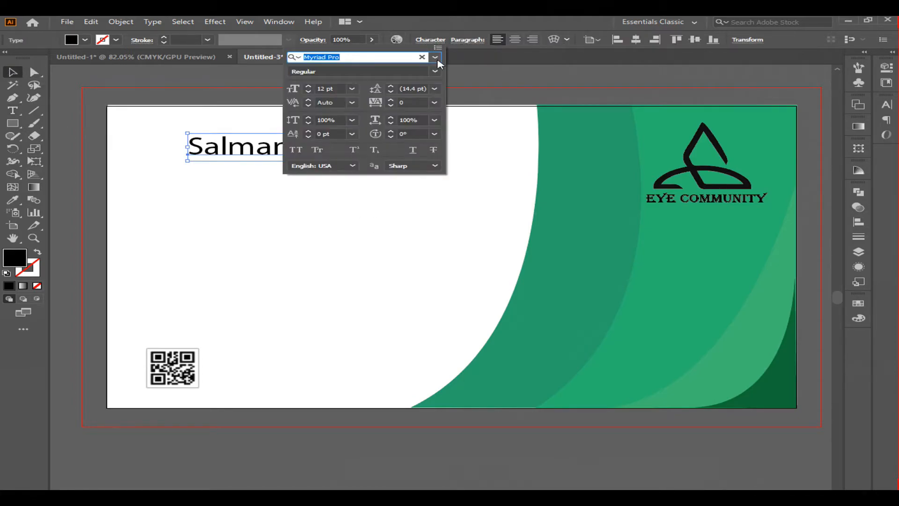
pyautogui.click(435, 58)
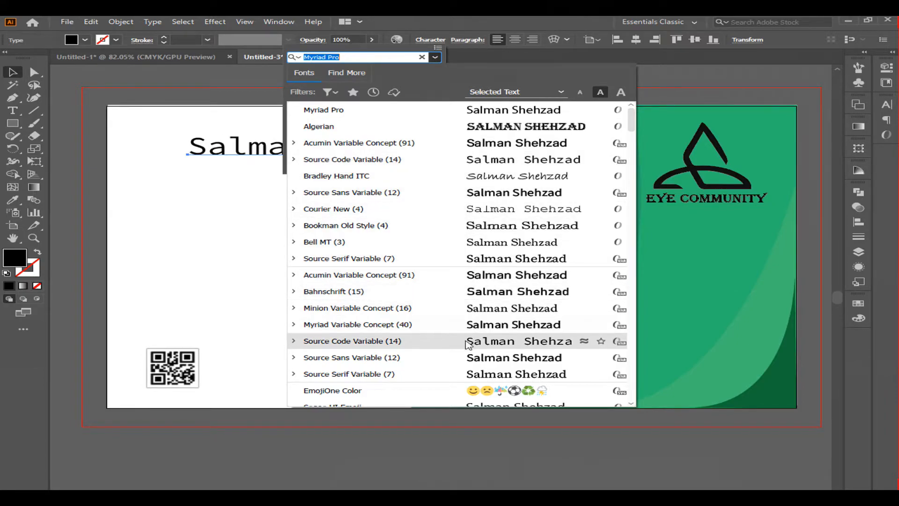
pyautogui.scroll(-2, 463, 359)
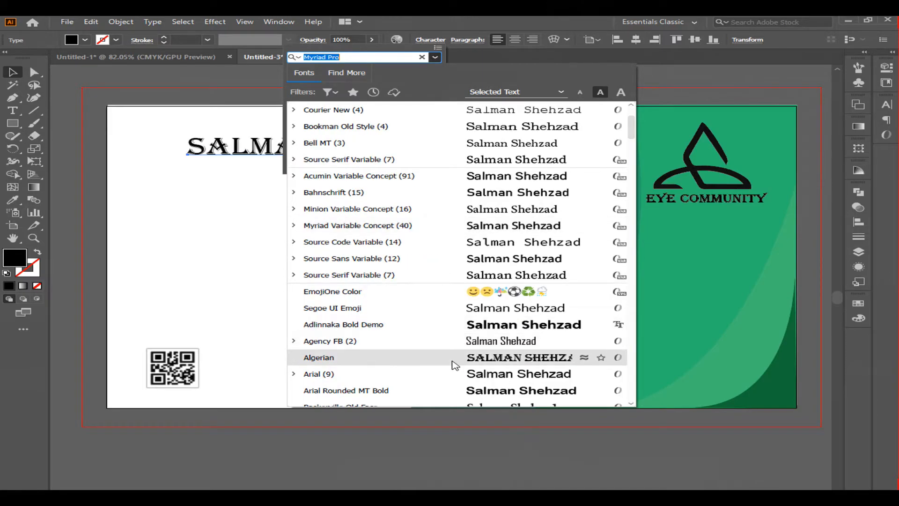
pyautogui.click(454, 364)
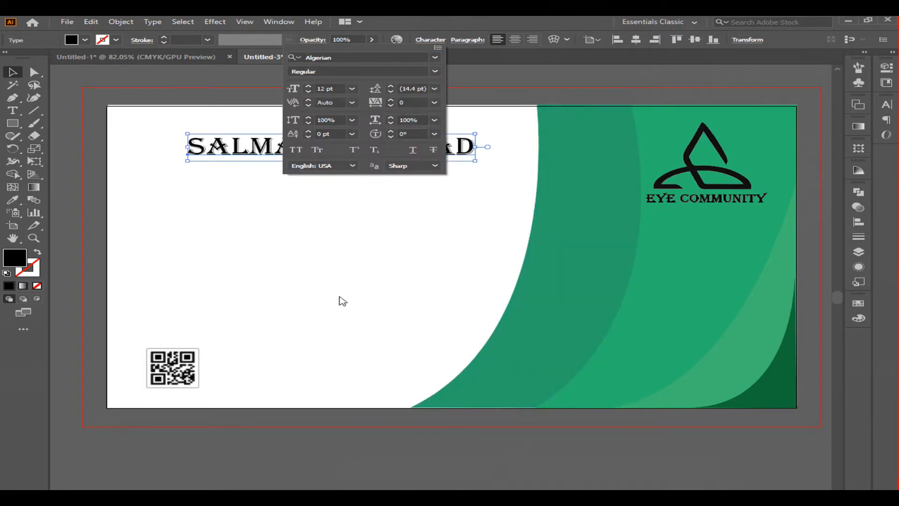
pyautogui.click(507, 116)
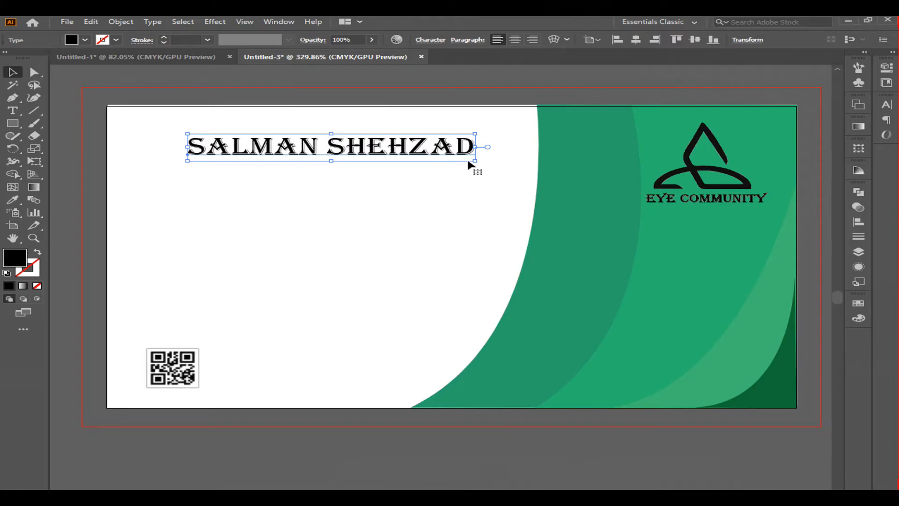
# Step: Shrink and reposition the name text, then color it with the dark green sampled from the card's corner shape
pyautogui.moveTo(476, 160); pyautogui.dragTo(432, 158)
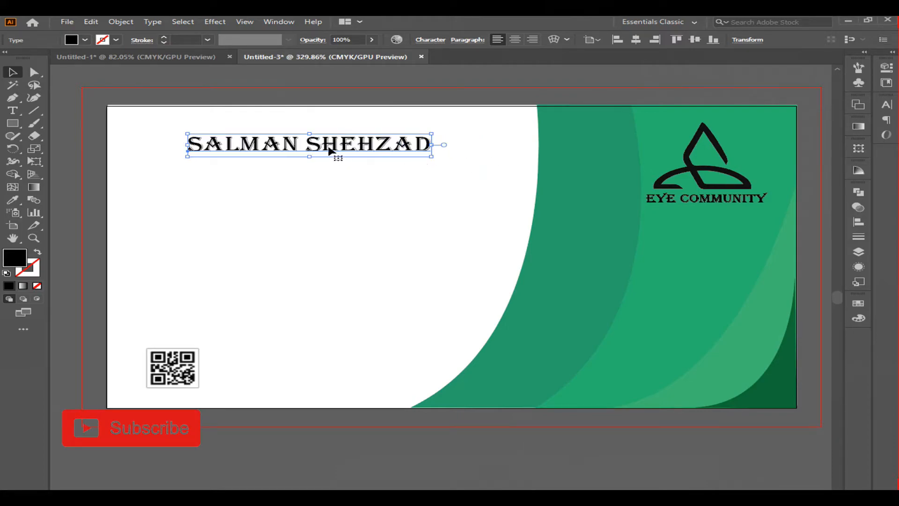
pyautogui.moveTo(329, 148); pyautogui.dragTo(339, 161)
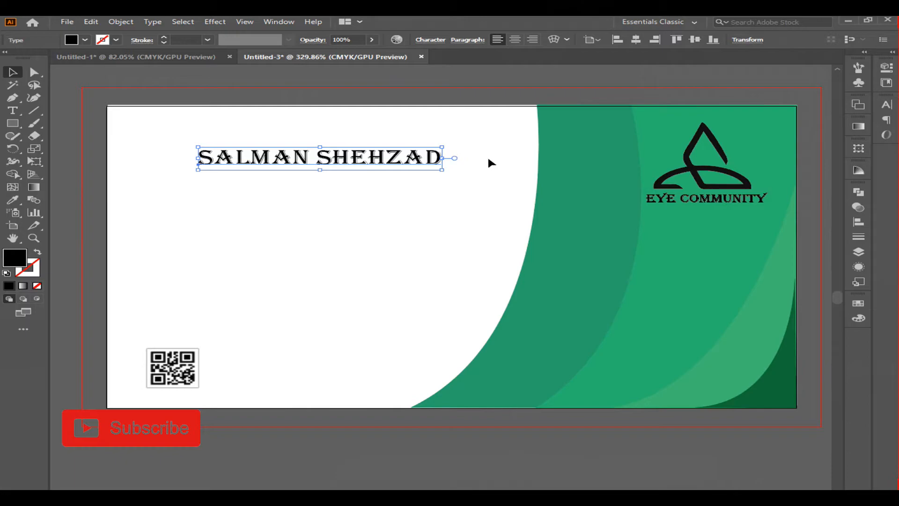
pyautogui.doubleClick(17, 257)
pyautogui.click(622, 199)
pyautogui.click(12, 199)
pyautogui.click(776, 391)
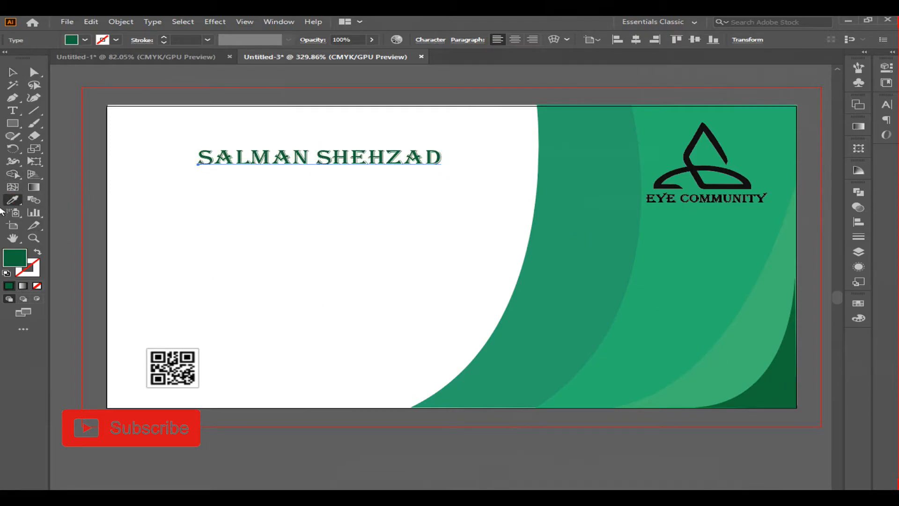
# Step: Duplicate the name text just below itself and change the copy's wording to ORGANIZER
pyautogui.click(12, 72)
pyautogui.click(307, 160)
pyautogui.moveTo(337, 163); pyautogui.dragTo(342, 192)
pyautogui.press('t')
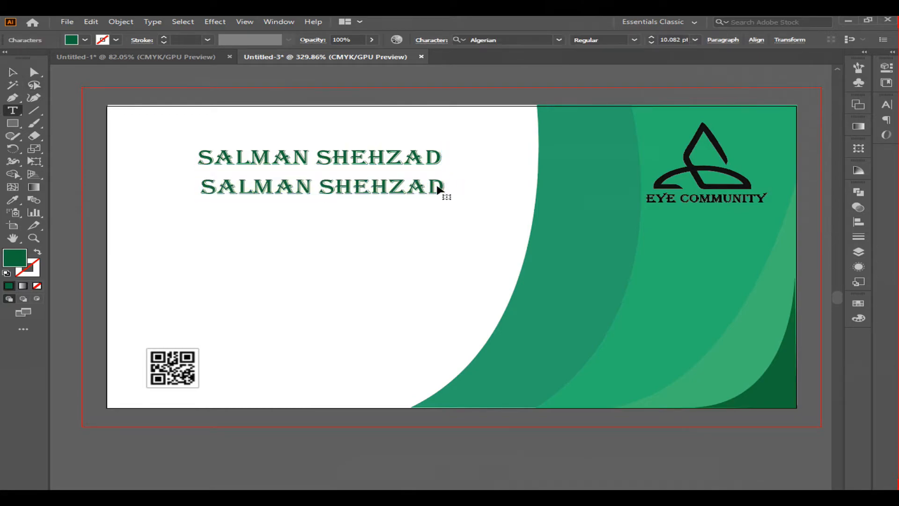
pyautogui.press('BackSpace')
pyautogui.press('BackSpace')
pyautogui.press('BackSpace')
pyautogui.press('BackSpace')
pyautogui.press('BackSpace')
pyautogui.press('BackSpace')
pyautogui.press('BackSpace')
pyautogui.press('BackSpace')
pyautogui.press('BackSpace')
pyautogui.press('BackSpace')
pyautogui.press('BackSpace')
pyautogui.press('BackSpace')
pyautogui.press('BackSpace')
pyautogui.press('BackSpace')
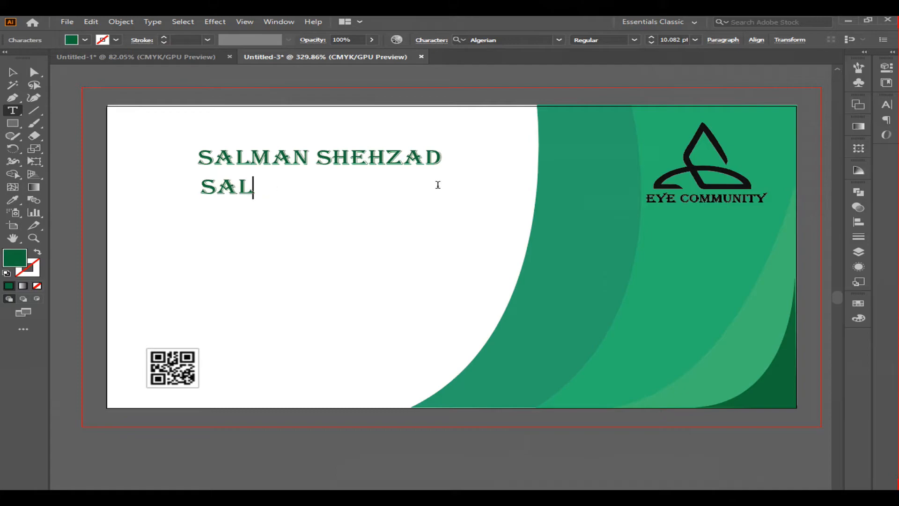
pyautogui.write('OR')
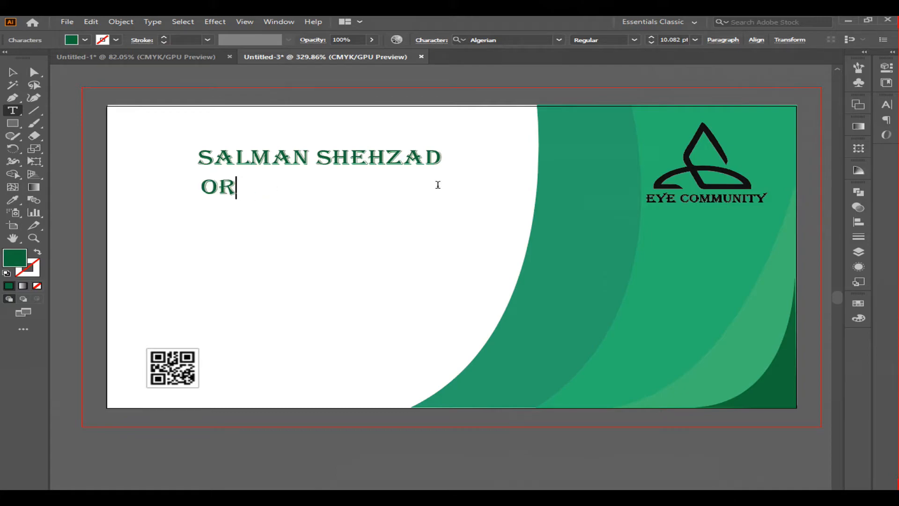
pyautogui.write('GANIZER')
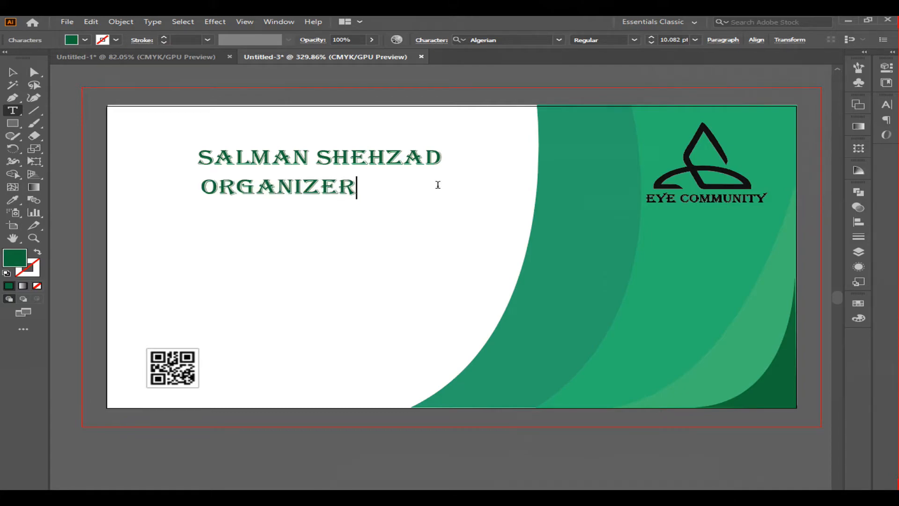
# Step: Shrink ORGANIZER, align it under the name's right end, and color it with the card's medium green
pyautogui.click(13, 72)
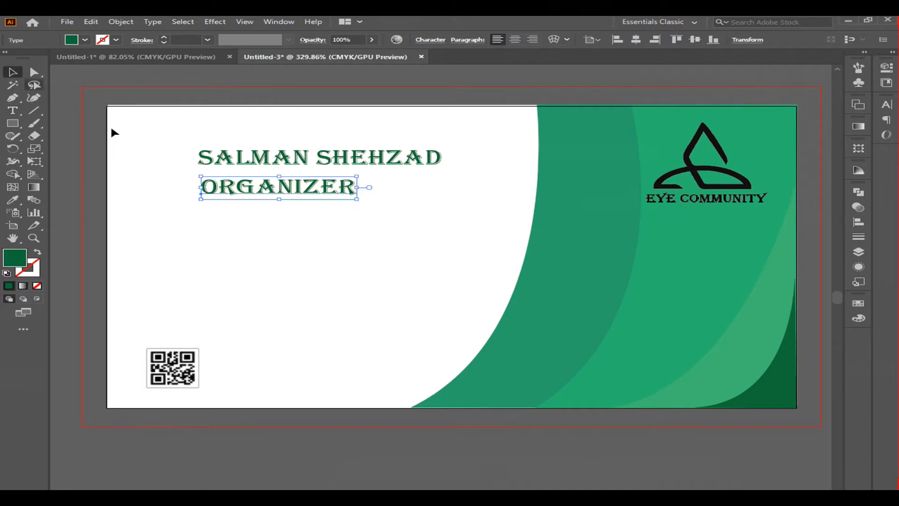
pyautogui.moveTo(357, 198); pyautogui.dragTo(394, 179)
pyautogui.click(12, 200)
pyautogui.click(659, 298)
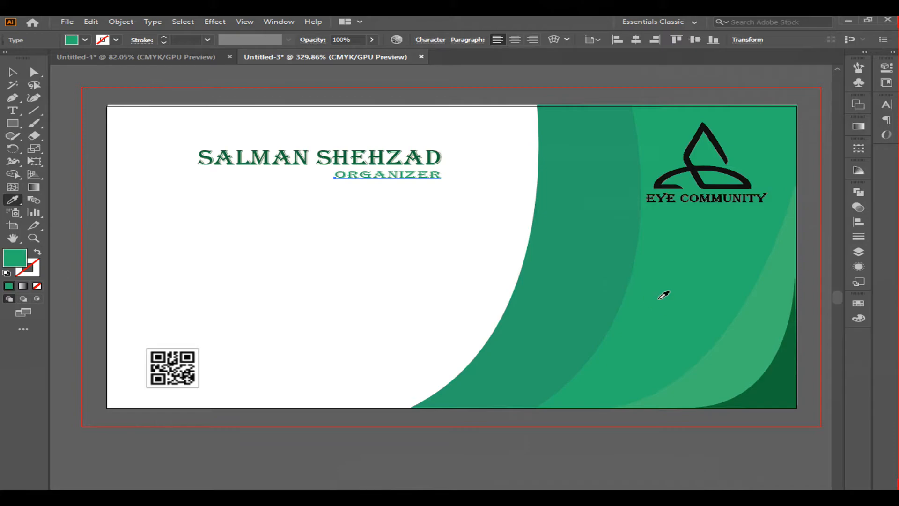
pyautogui.click(13, 73)
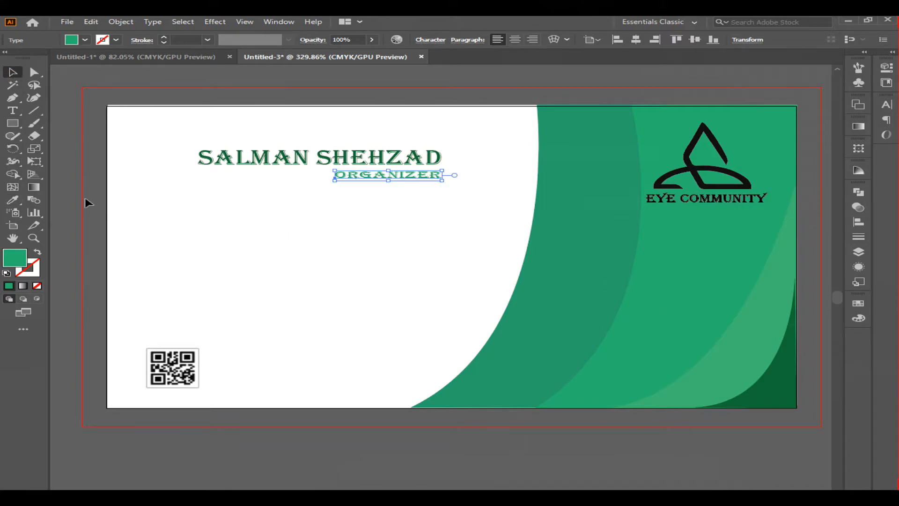
# Step: Draw a horizontal line below the title text with a 2 pt stroke and place it just under ORGANIZER
pyautogui.click(34, 110)
pyautogui.moveTo(179, 214); pyautogui.dragTo(436, 214)
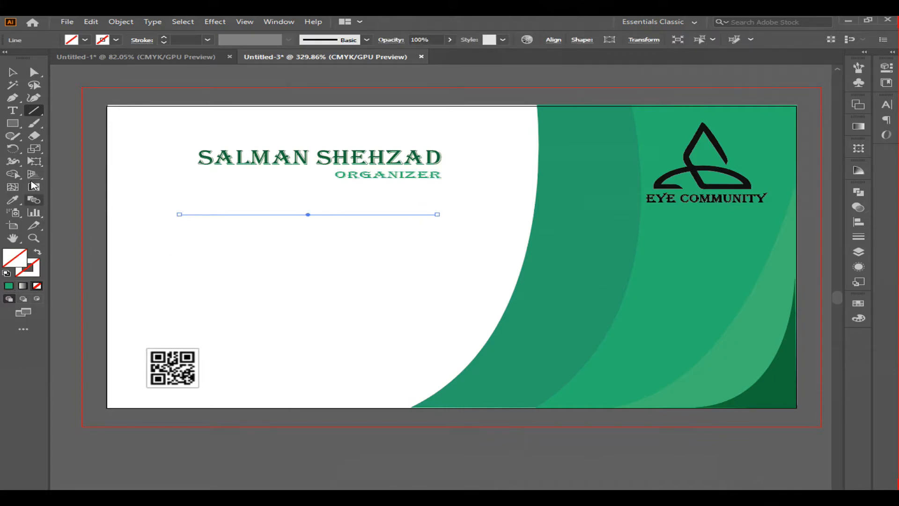
pyautogui.click(207, 39)
pyautogui.click(225, 121)
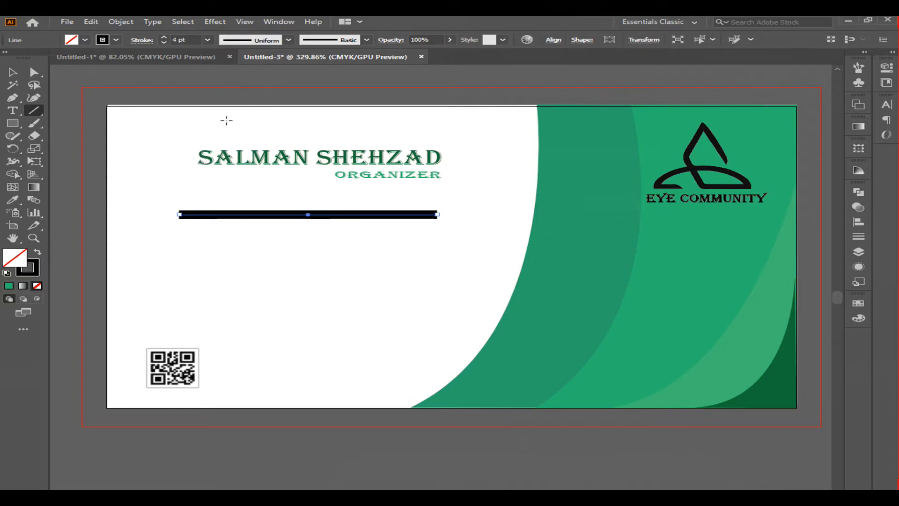
pyautogui.click(207, 40)
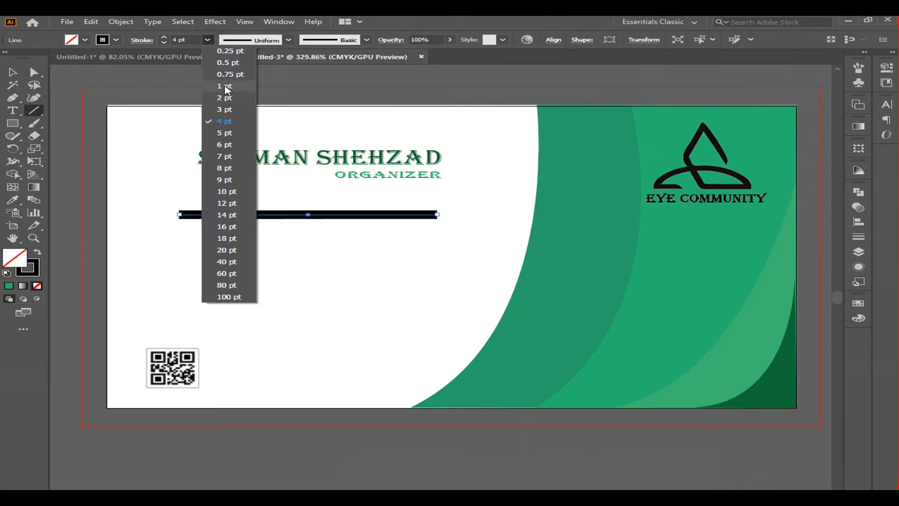
pyautogui.click(223, 96)
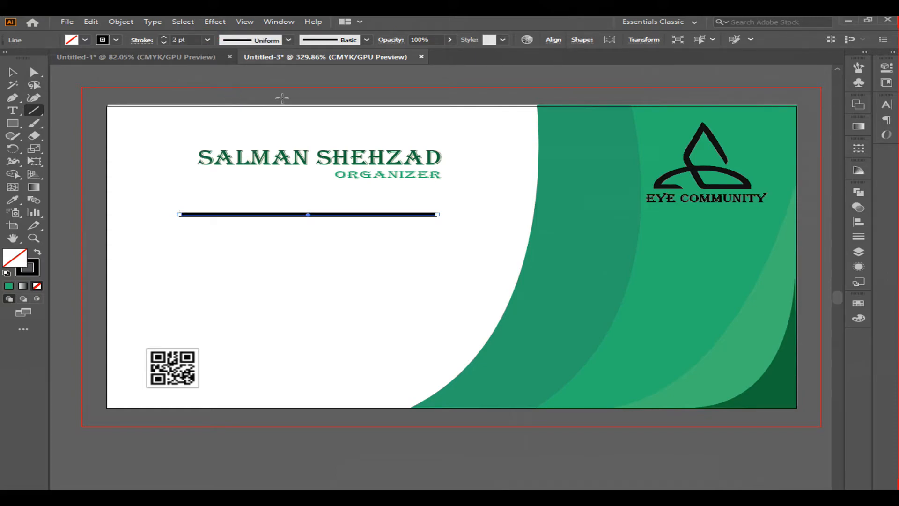
pyautogui.click(12, 72)
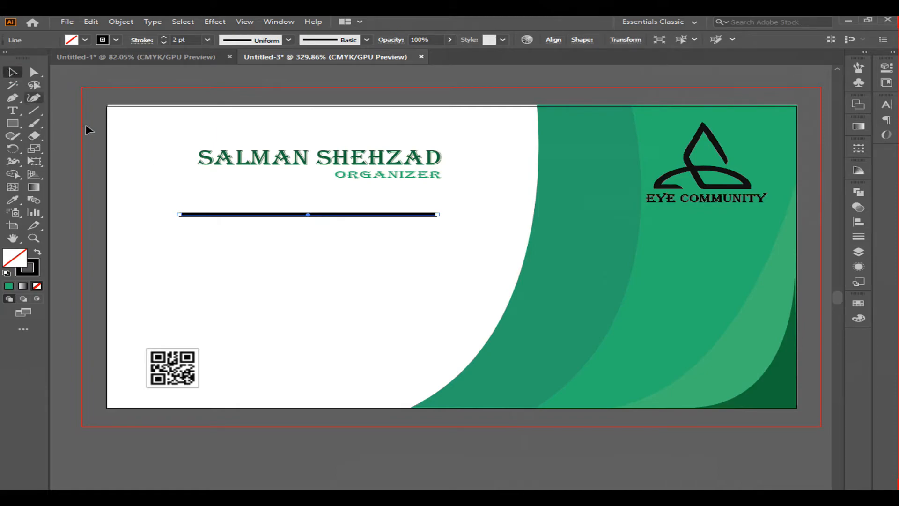
pyautogui.click(243, 228)
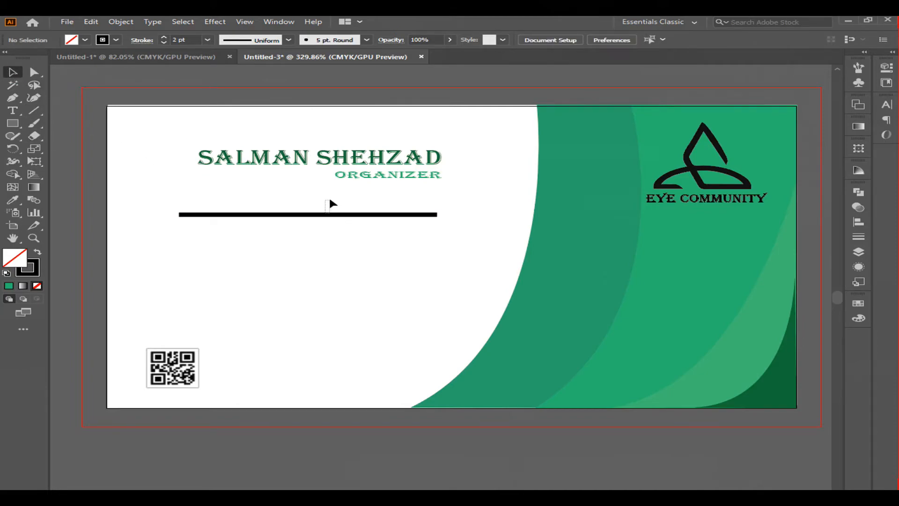
pyautogui.moveTo(330, 217); pyautogui.dragTo(335, 200)
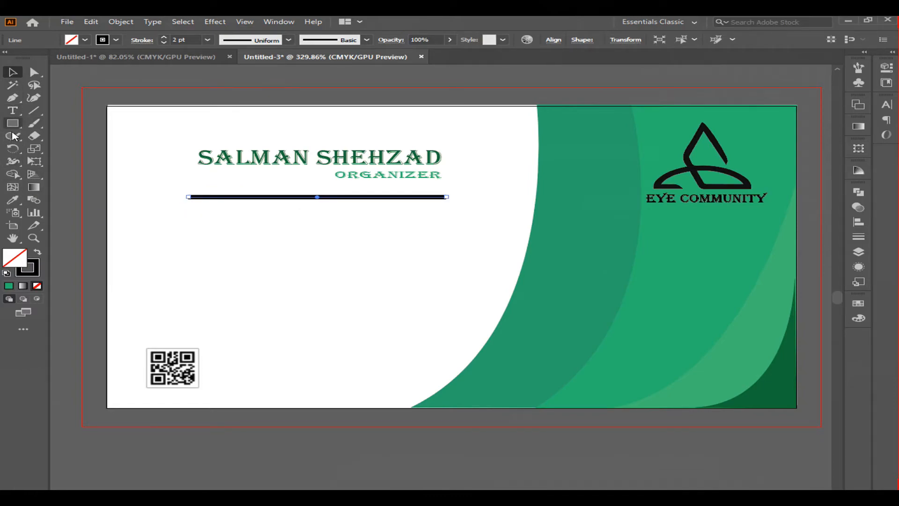
# Step: Set the line's stroke color to orange ED9A15 and deselect it
pyautogui.click(14, 201)
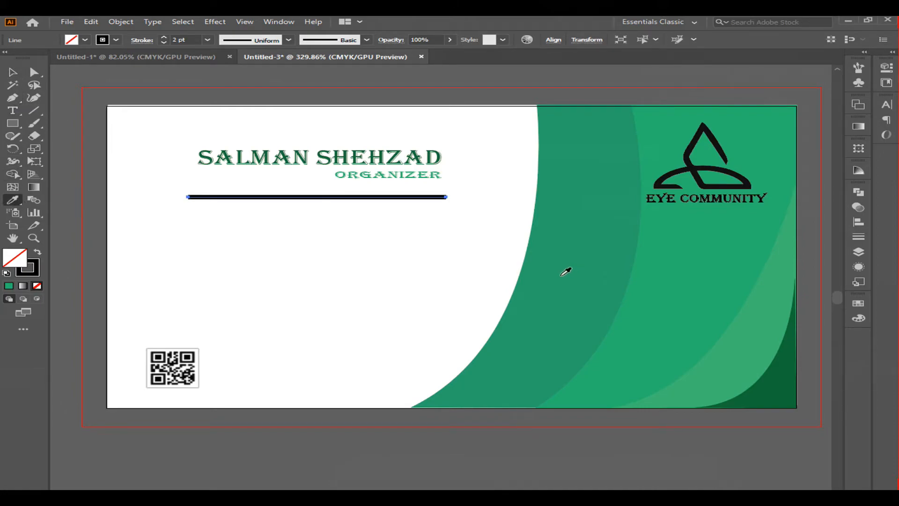
pyautogui.click(777, 388)
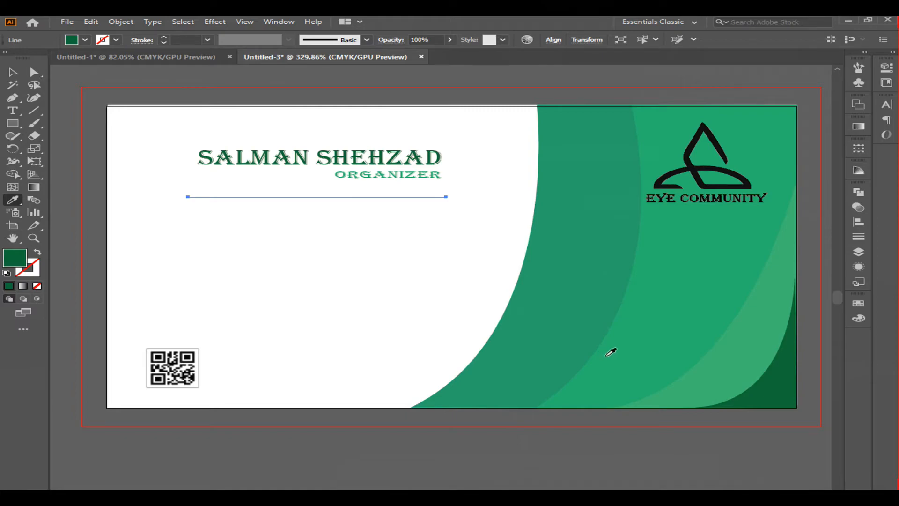
pyautogui.click(37, 275)
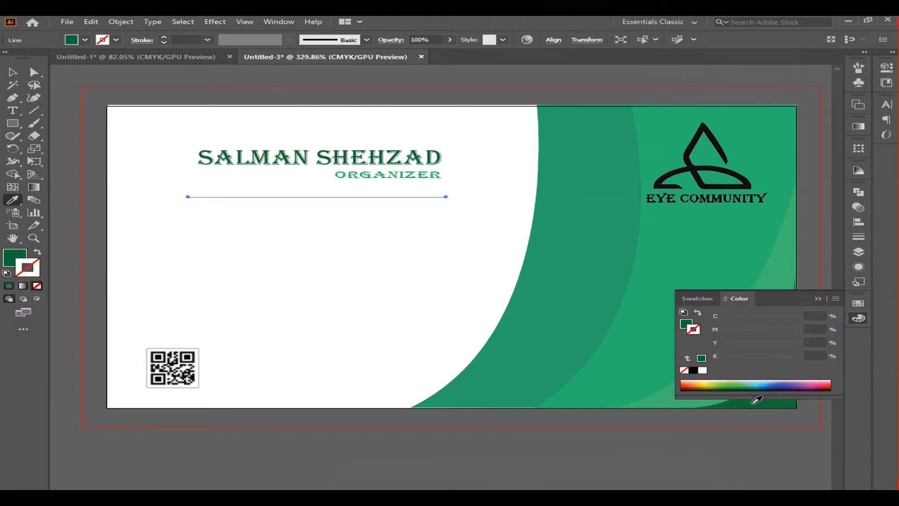
pyautogui.doubleClick(30, 272)
pyautogui.moveTo(490, 300); pyautogui.dragTo(489, 302)
pyautogui.click(449, 192)
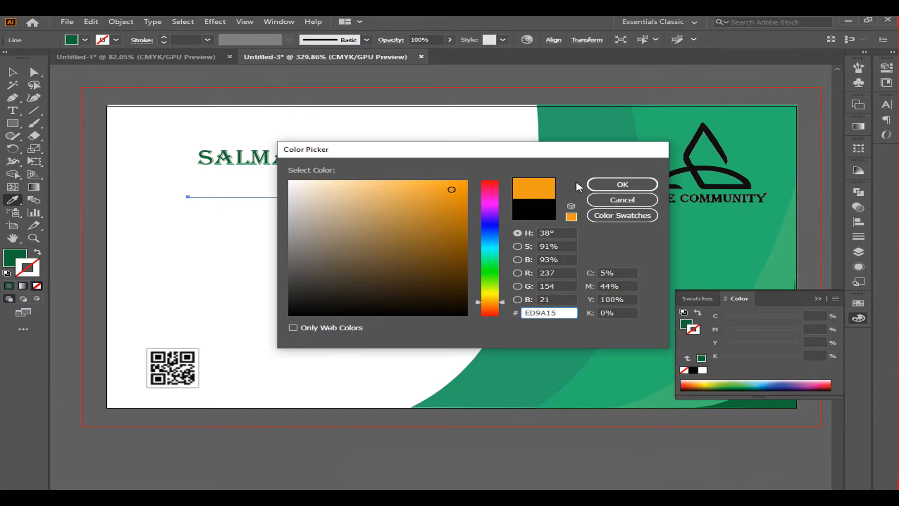
pyautogui.click(604, 184)
pyautogui.click(817, 299)
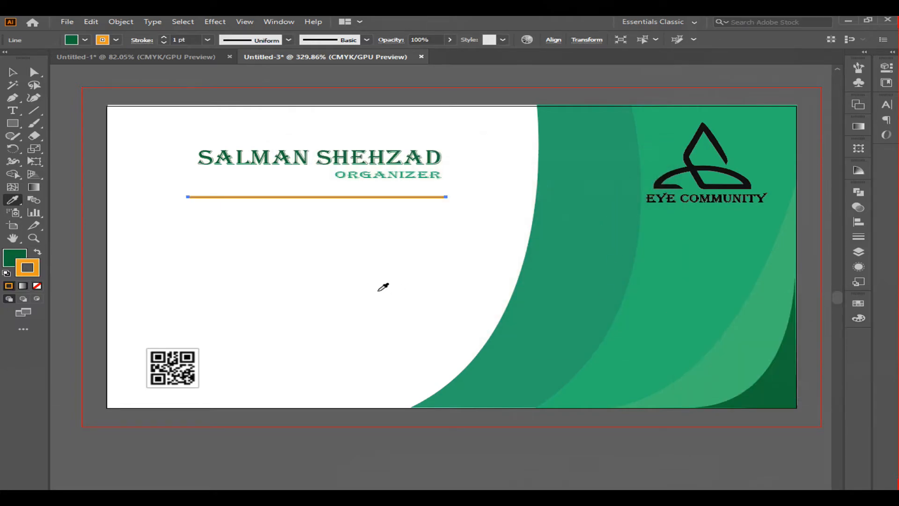
pyautogui.click(12, 72)
pyautogui.click(242, 257)
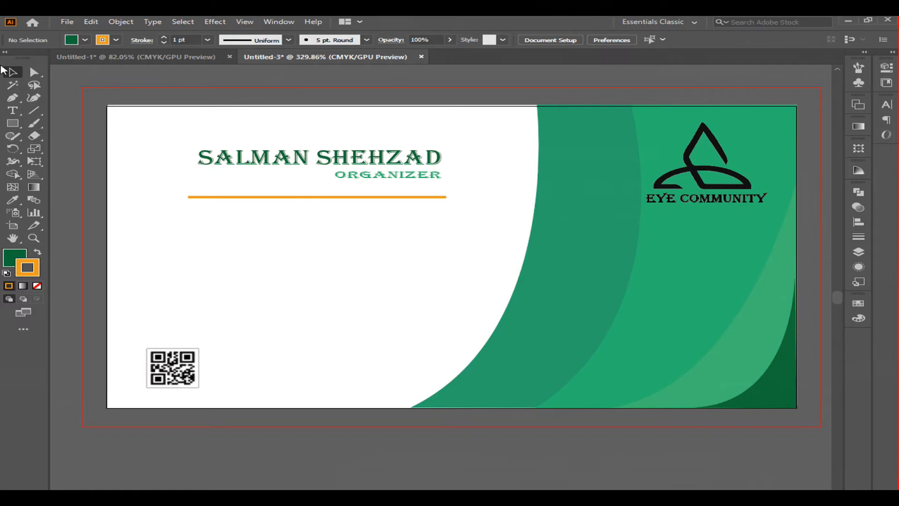
pyautogui.press('t')
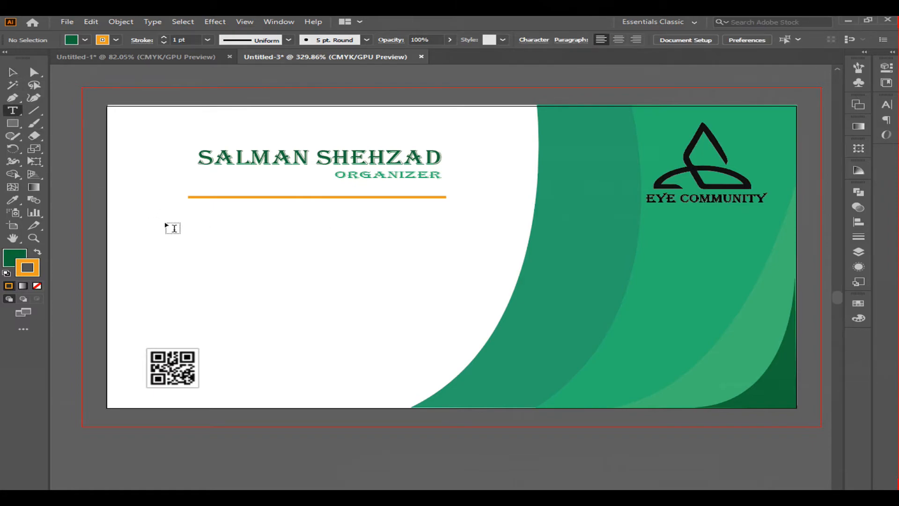
pyautogui.click(210, 230)
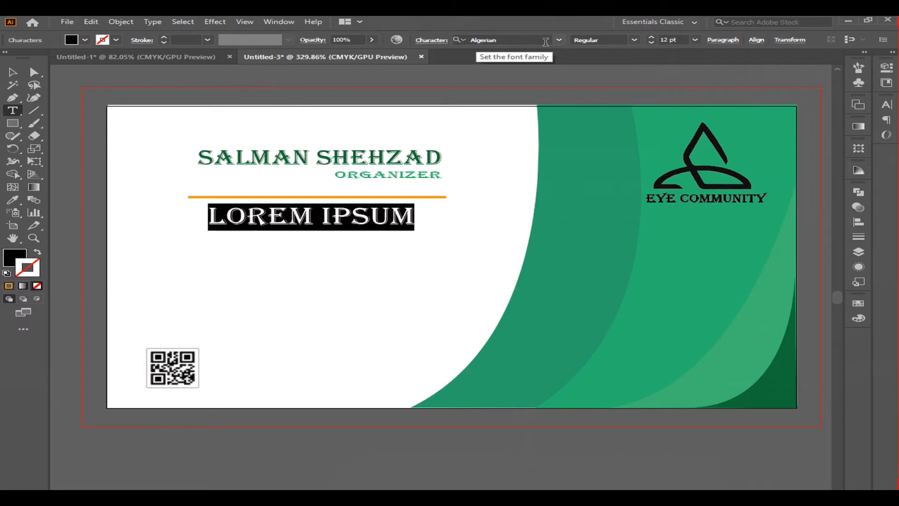
pyautogui.click(430, 41)
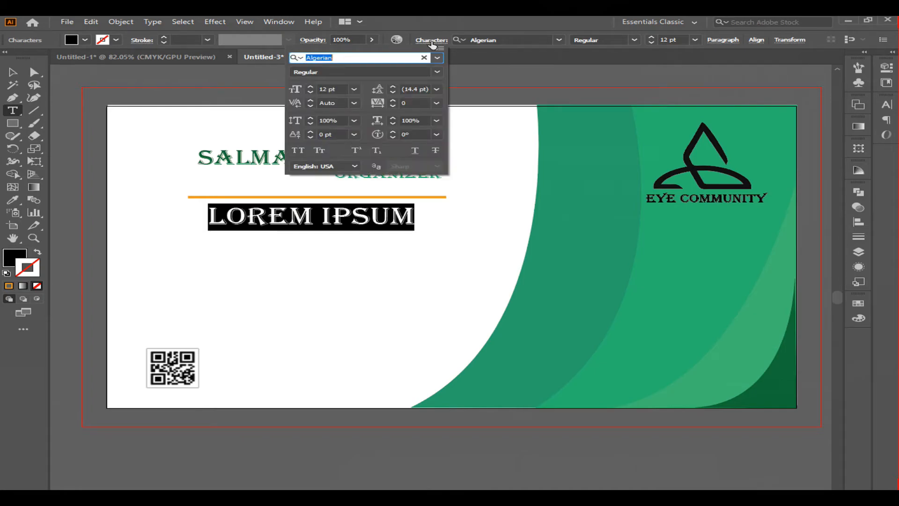
pyautogui.click(437, 58)
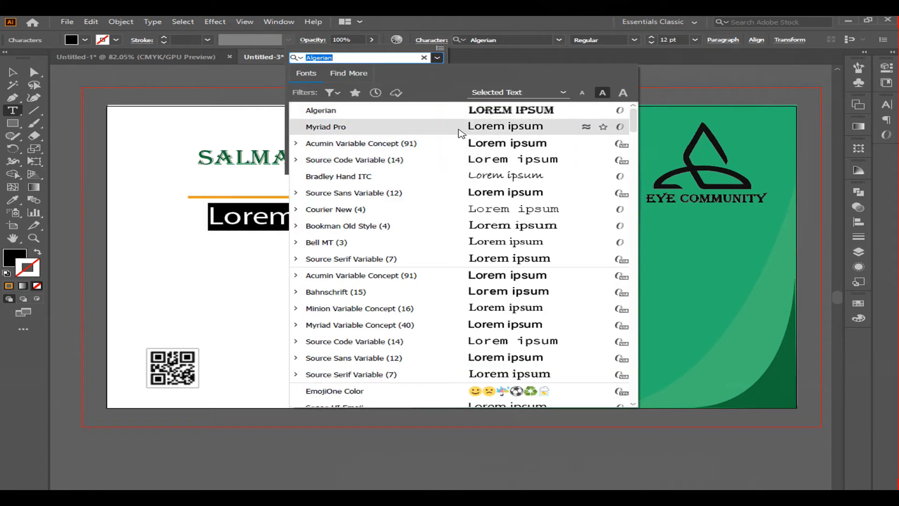
pyautogui.click(460, 132)
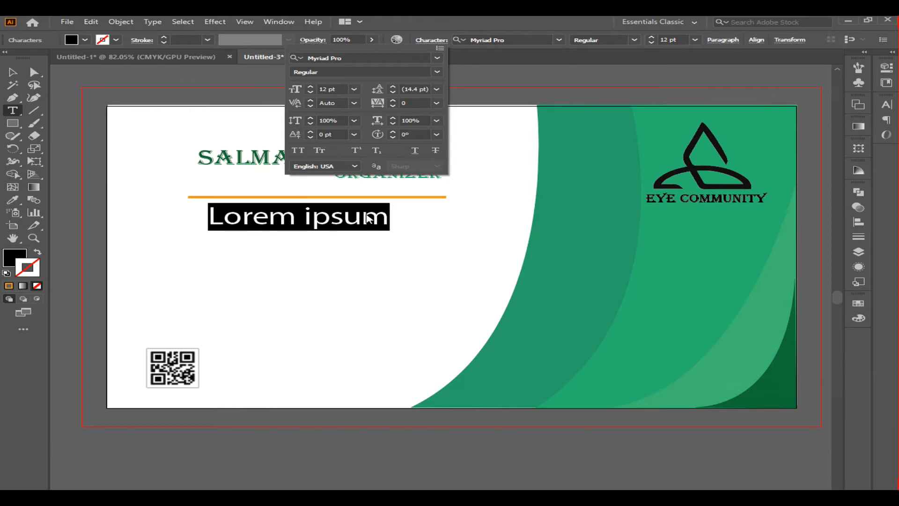
pyautogui.press('Escape')
pyautogui.write('city')
pyautogui.press('BackSpace')
pyautogui.press('BackSpace')
pyautogui.press('BackSpace')
pyautogui.press('BackSpace')
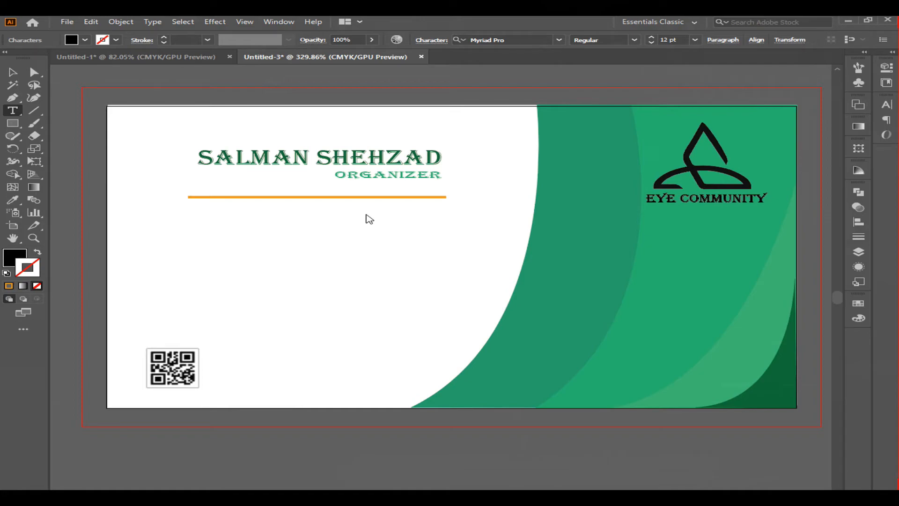
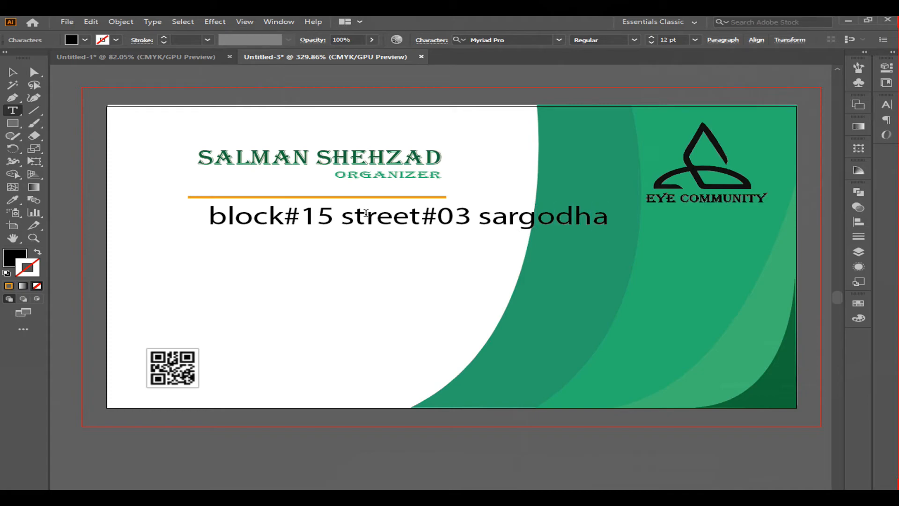
# Step: Scale the address text down and duplicate it into four stacked lines under the orange line
pyautogui.click(13, 72)
pyautogui.moveTo(611, 231); pyautogui.dragTo(452, 230)
pyautogui.moveTo(331, 220); pyautogui.dragTo(311, 311)
# Step: Replace the second line's text with the contact phone number
pyautogui.click(365, 266)
pyautogui.doubleClick(377, 260)
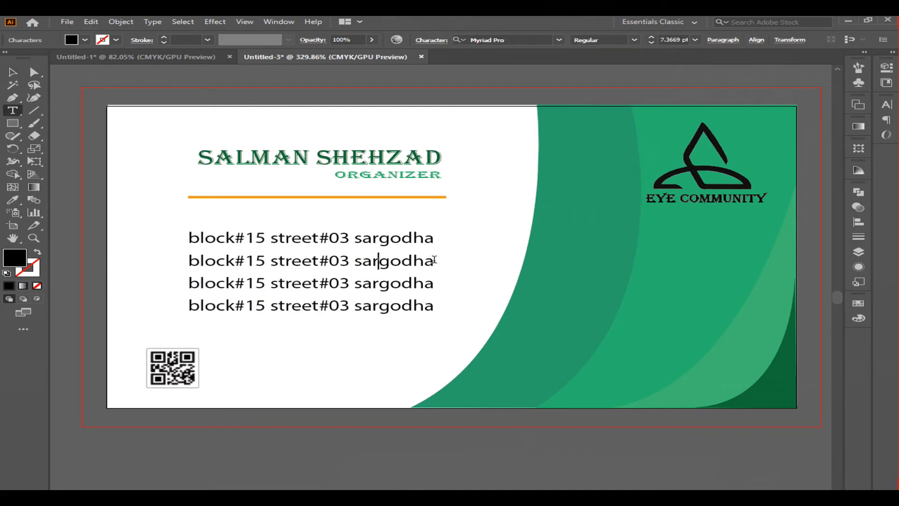
pyautogui.moveTo(434, 260); pyautogui.dragTo(188, 256)
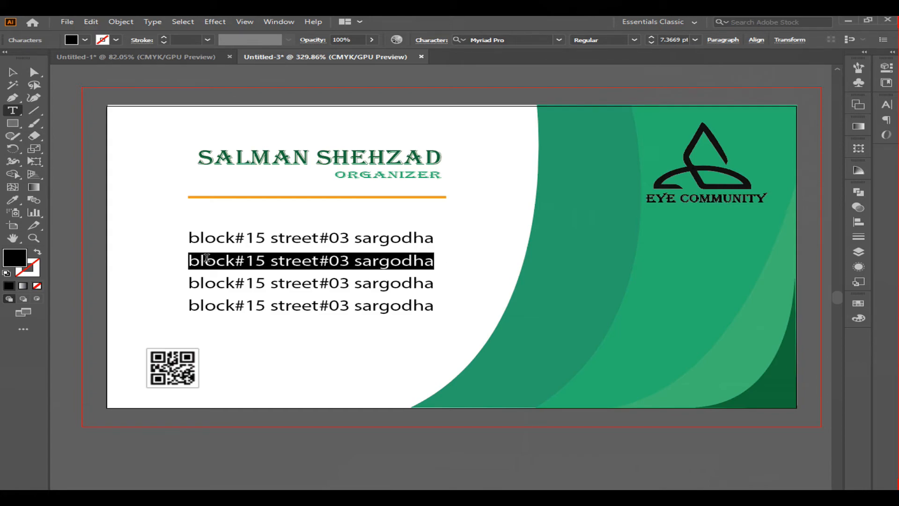
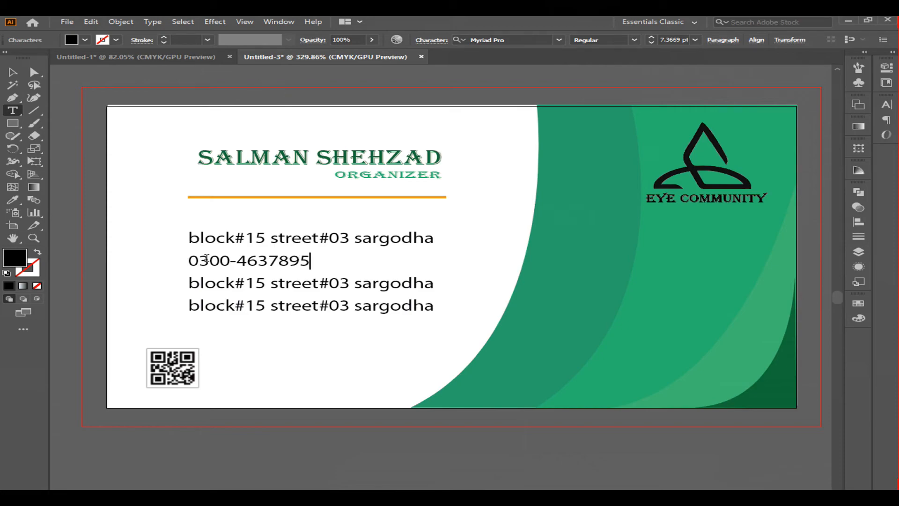
# Step: Replace the third line's text with the contact's e-mail address
pyautogui.press('Escape')
pyautogui.doubleClick(312, 284)
pyautogui.moveTo(431, 283); pyautogui.dragTo(187, 283)
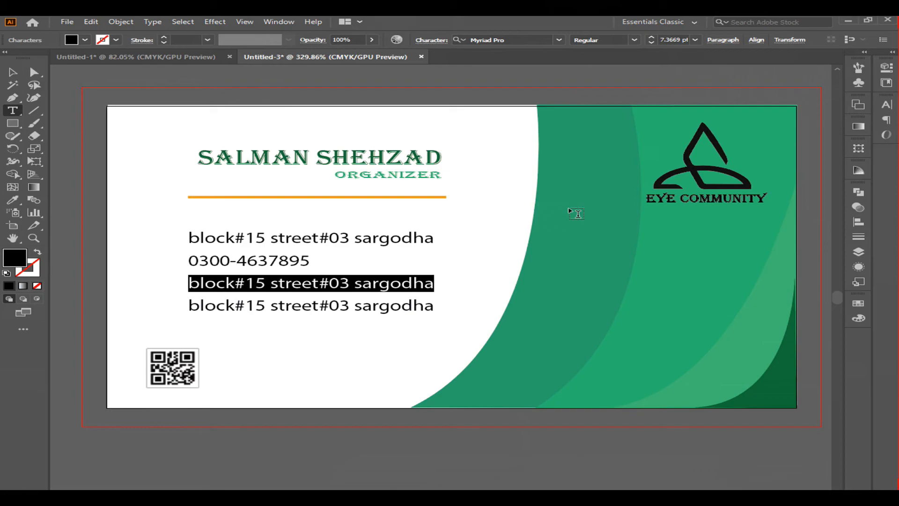
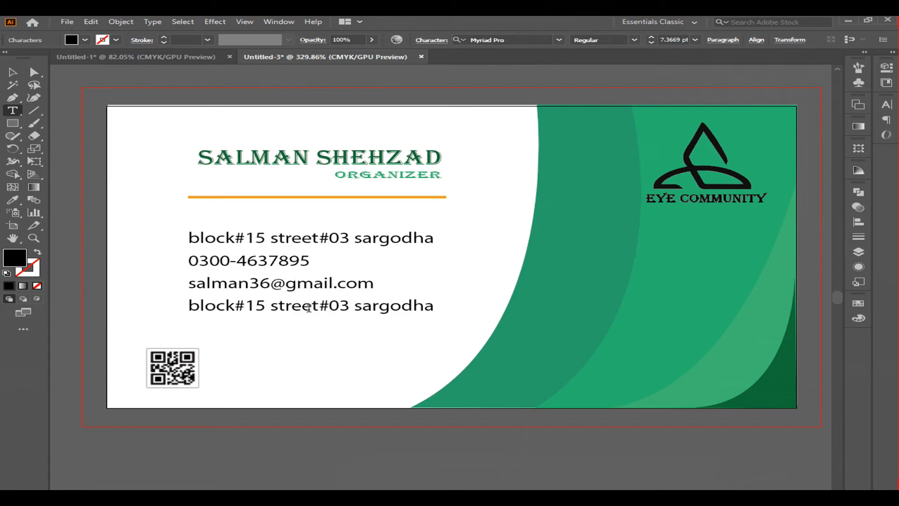
pyautogui.click(12, 72)
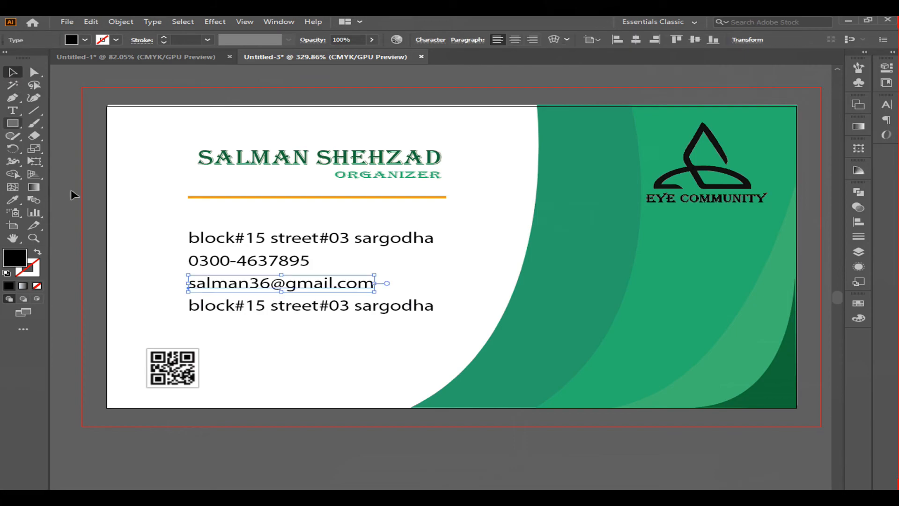
pyautogui.click(310, 308)
pyautogui.doubleClick(311, 308)
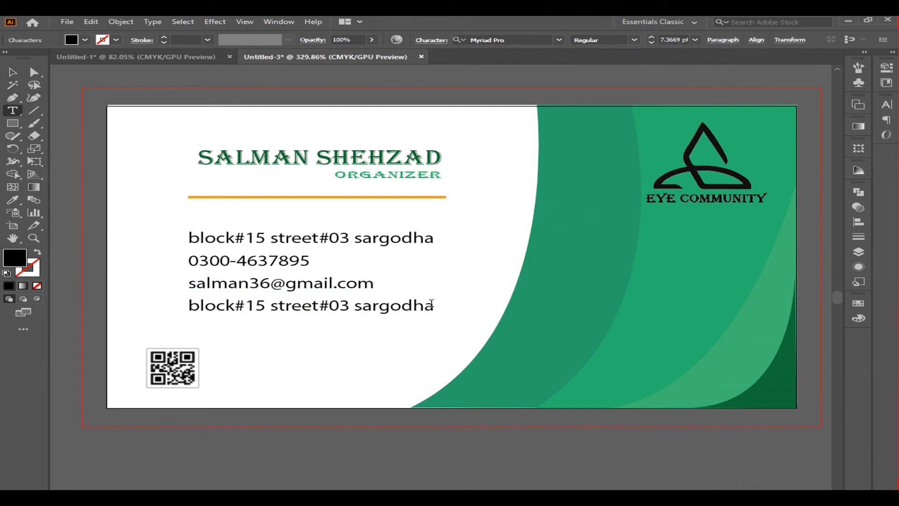
pyautogui.moveTo(433, 306); pyautogui.dragTo(188, 309)
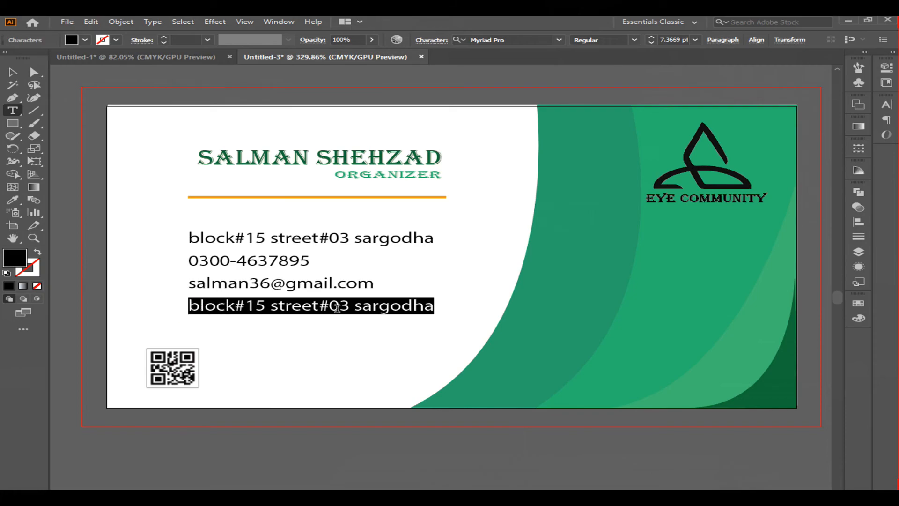
pyautogui.write('www.')
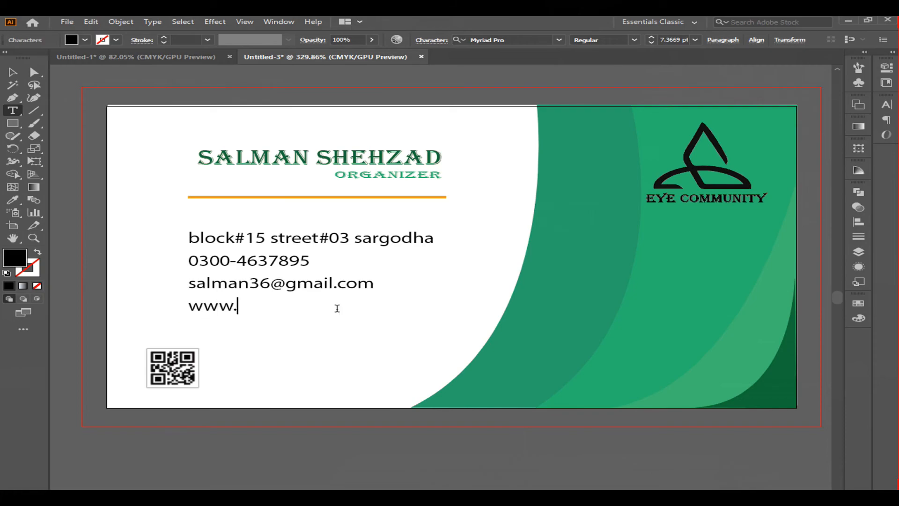
pyautogui.write('eyecommunity.com')
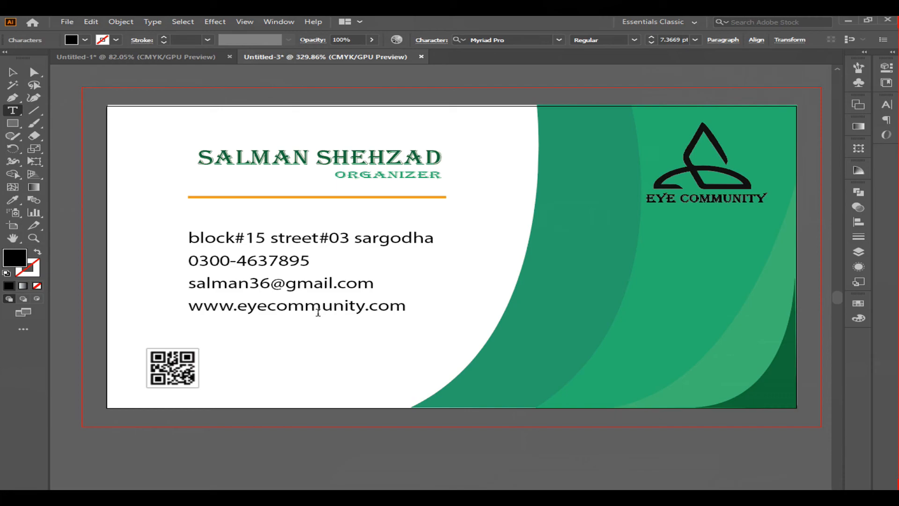
# Step: Select all four contact lines and color them with the card's green using the Eyedropper
pyautogui.click(9, 74)
pyautogui.moveTo(172, 215); pyautogui.dragTo(450, 325)
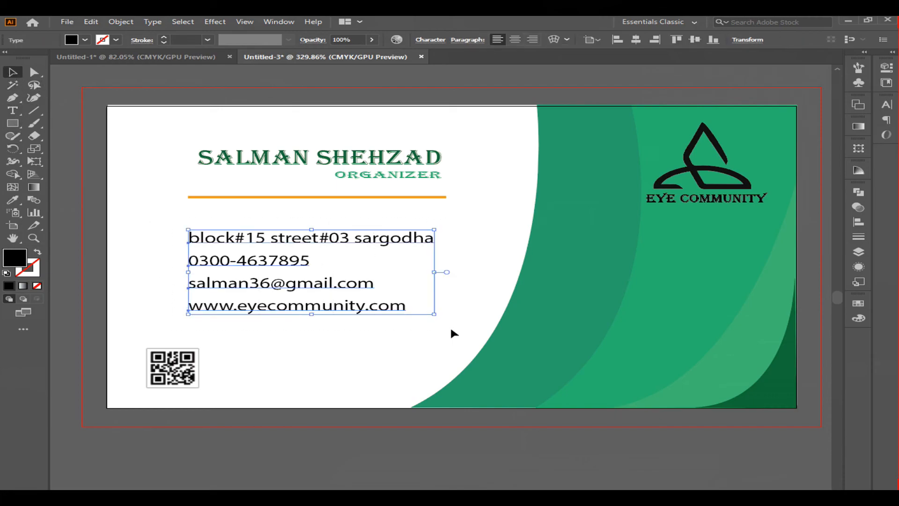
pyautogui.click(14, 200)
pyautogui.click(739, 371)
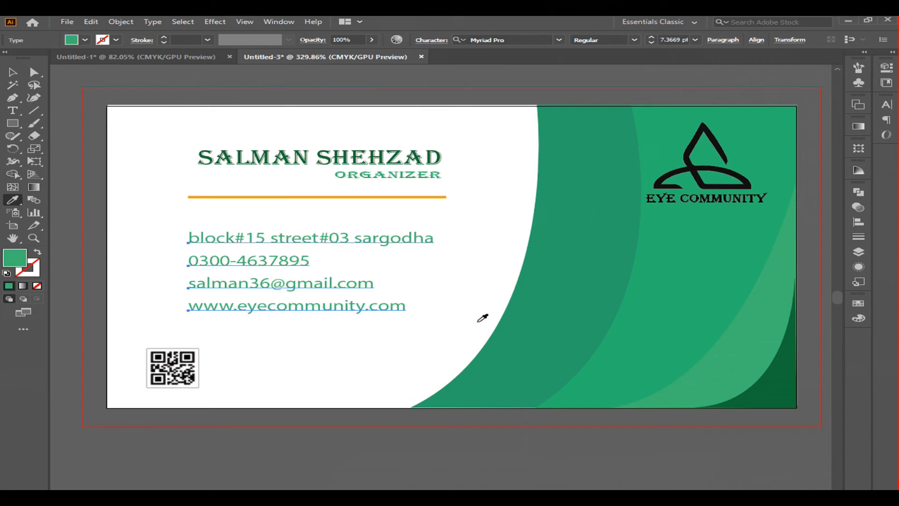
pyautogui.click(12, 72)
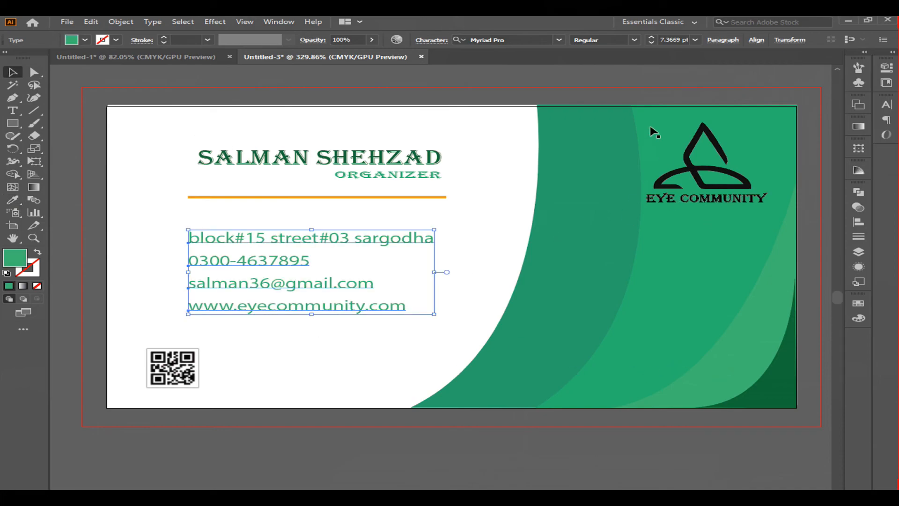
# Step: Lock the green background shape behind the logo
pyautogui.click(692, 171)
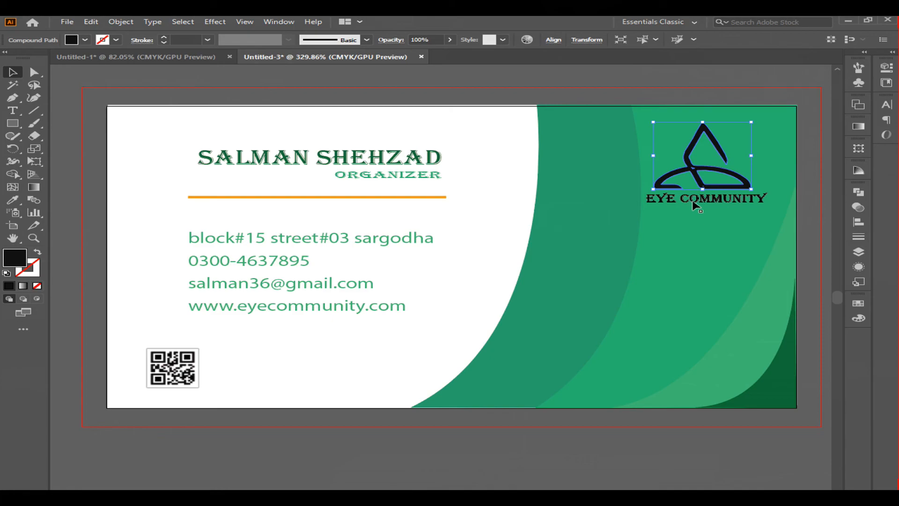
pyautogui.keyDown('shift'); pyautogui.click(692, 201); pyautogui.keyUp('shift')
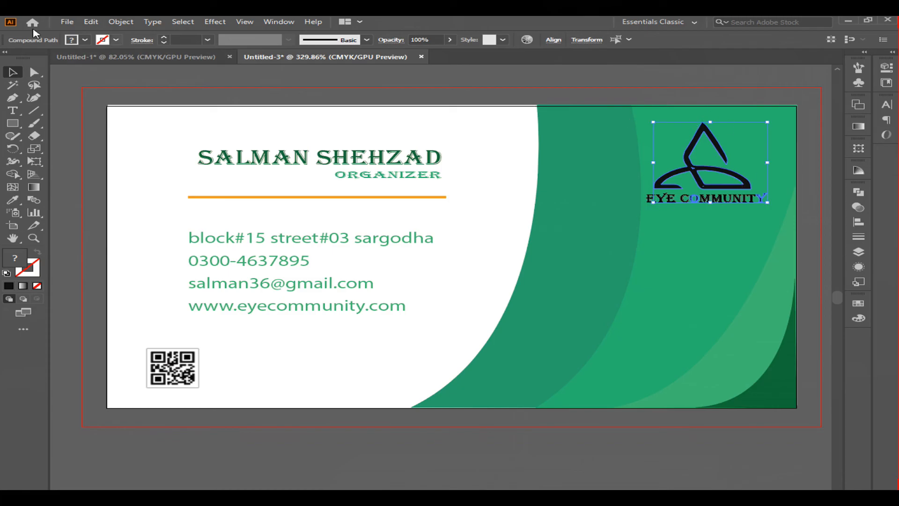
pyautogui.click(700, 302)
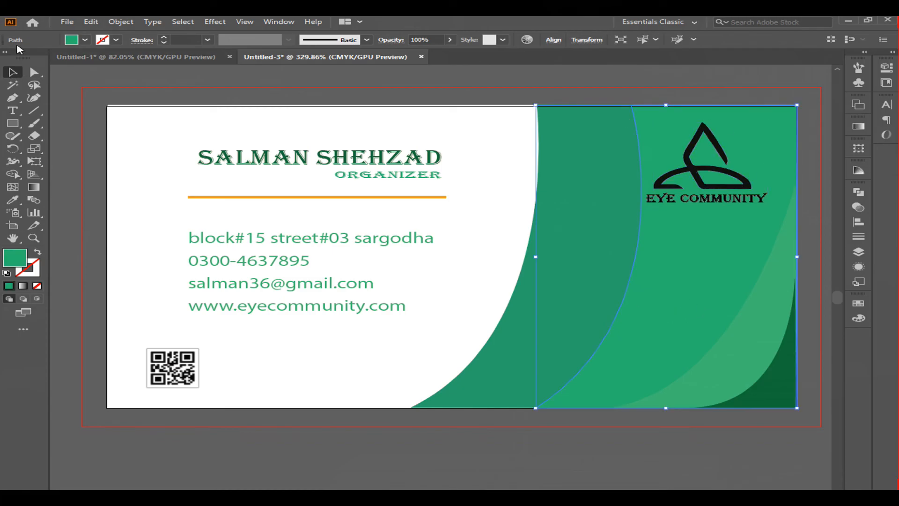
pyautogui.click(92, 22)
pyautogui.click(121, 22)
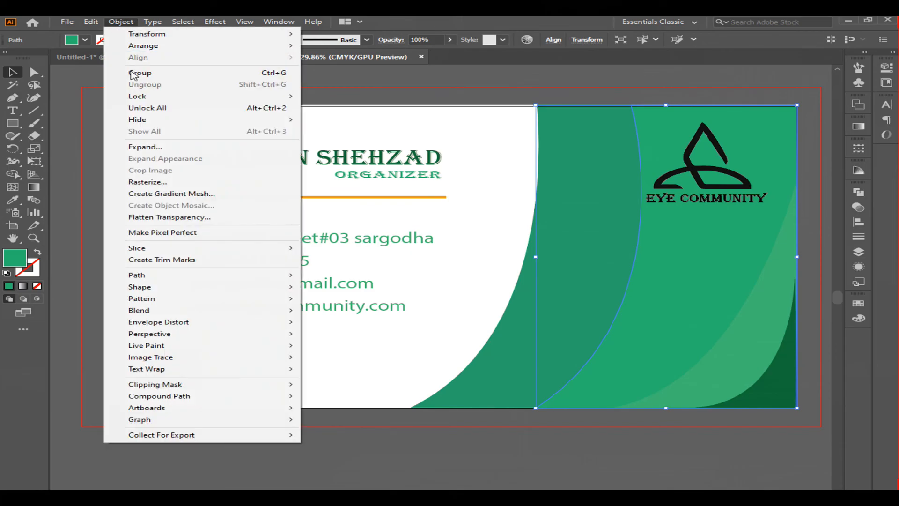
pyautogui.moveTo(115, 96)
pyautogui.click(354, 100)
# Step: Lock the large curved green shape as well
pyautogui.click(773, 181)
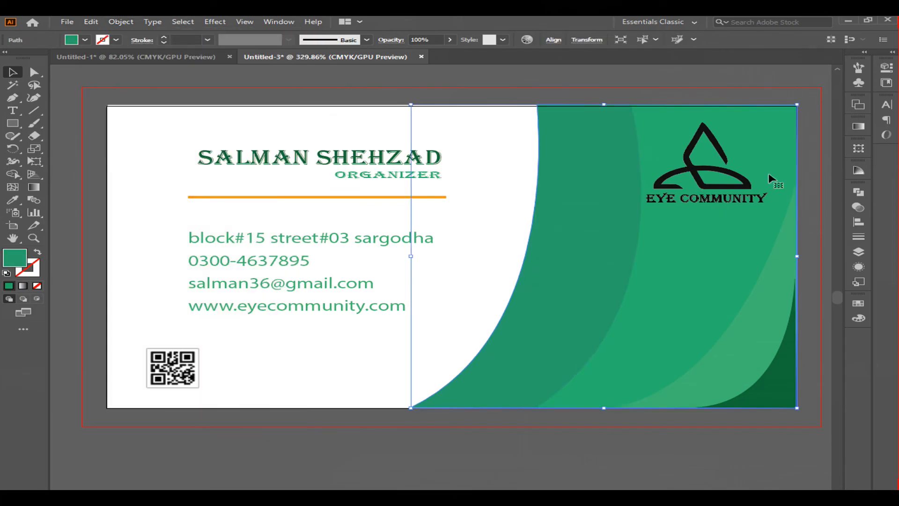
pyautogui.moveTo(744, 133); pyautogui.dragTo(753, 178)
pyautogui.hotkey('ctrl', 'z')
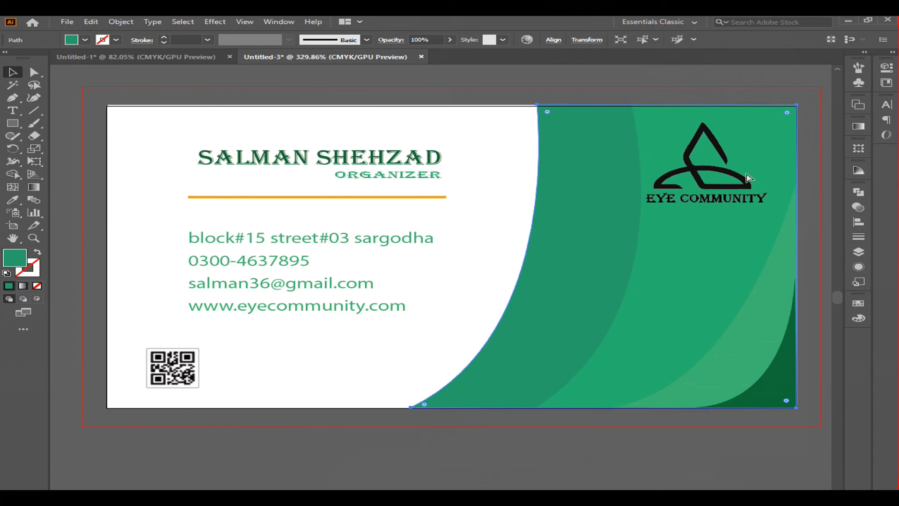
pyautogui.click(121, 21)
pyautogui.moveTo(252, 99)
pyautogui.click(338, 96)
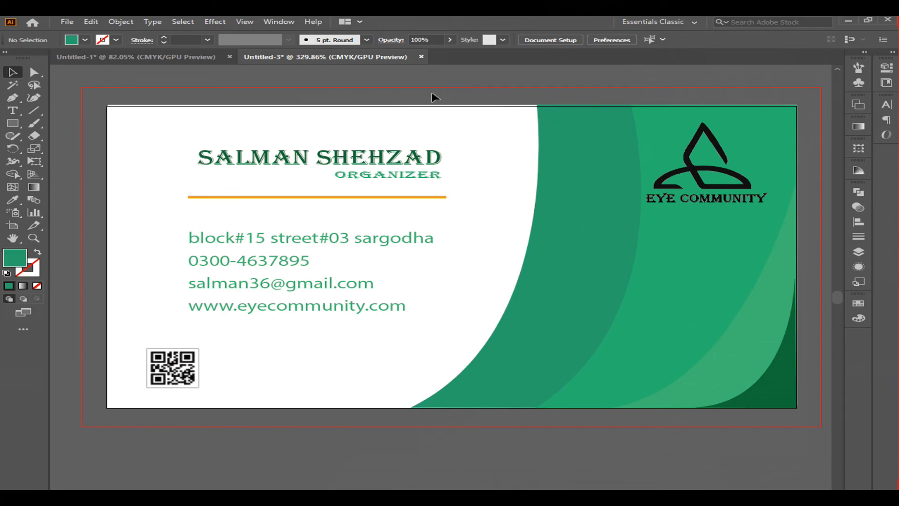
pyautogui.click(120, 22)
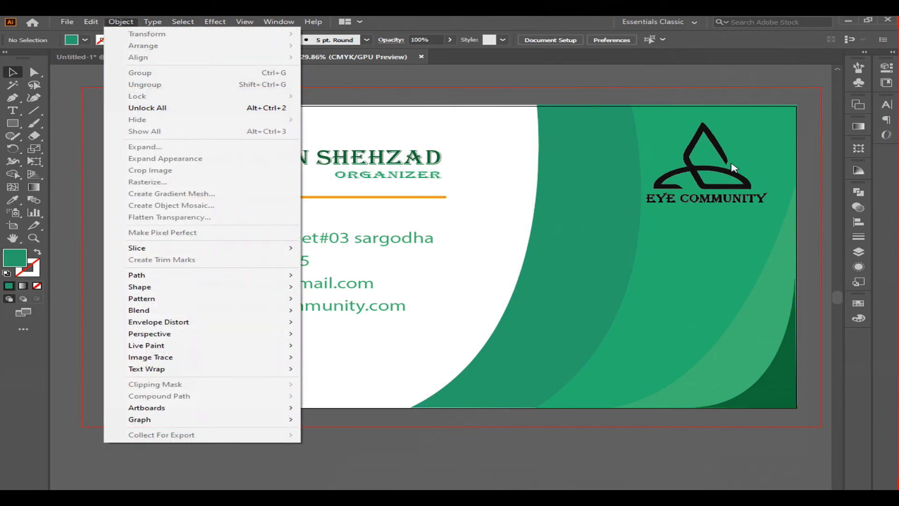
pyautogui.click(738, 149)
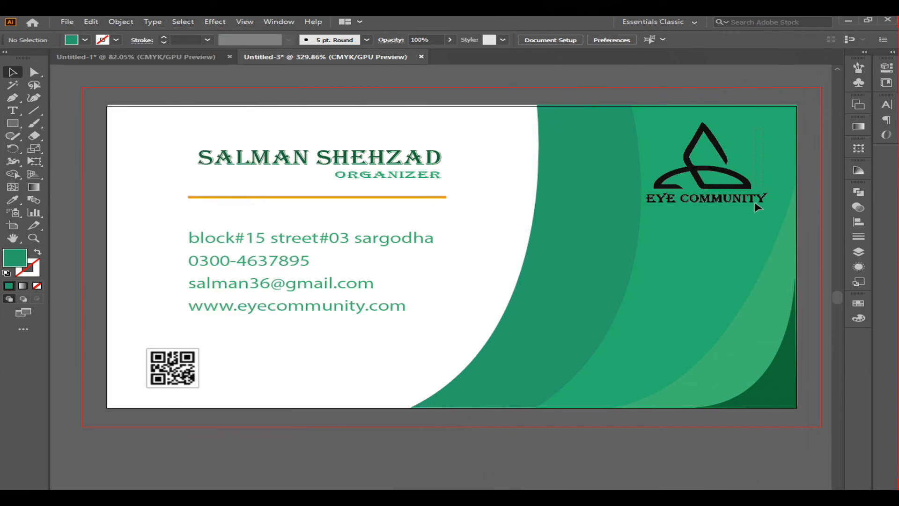
pyautogui.moveTo(651, 218); pyautogui.dragTo(651, 218)
# Step: Select the logo and EYE COMMUNITY text and color them white by sampling the card's white area, then deselect
pyautogui.click(778, 116)
pyautogui.moveTo(778, 115); pyautogui.dragTo(651, 222)
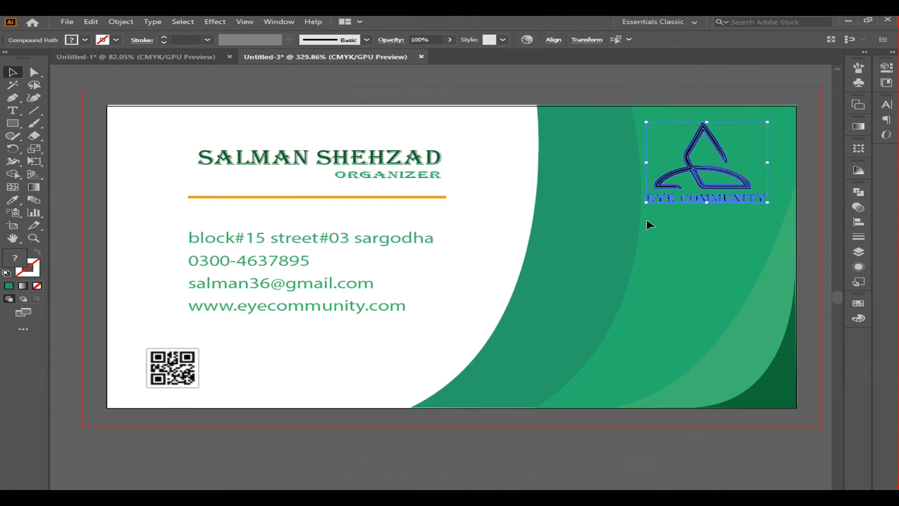
pyautogui.click(13, 200)
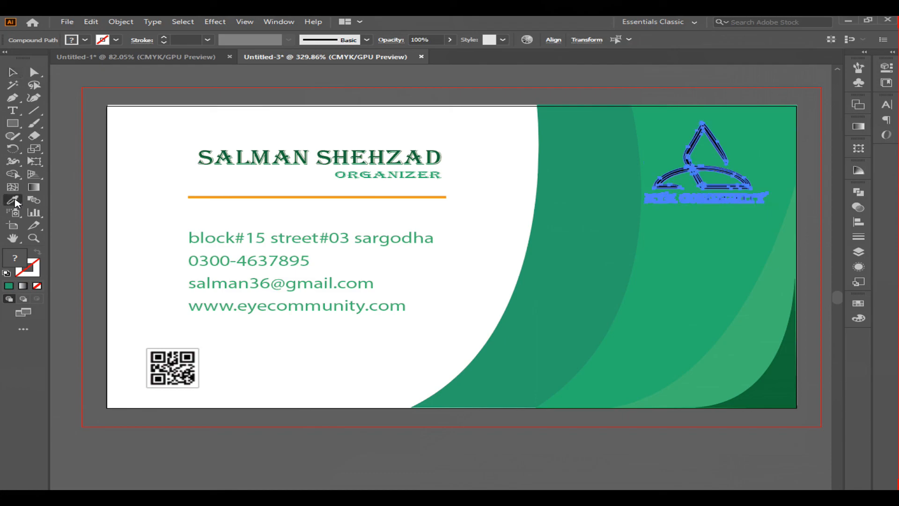
pyautogui.click(489, 142)
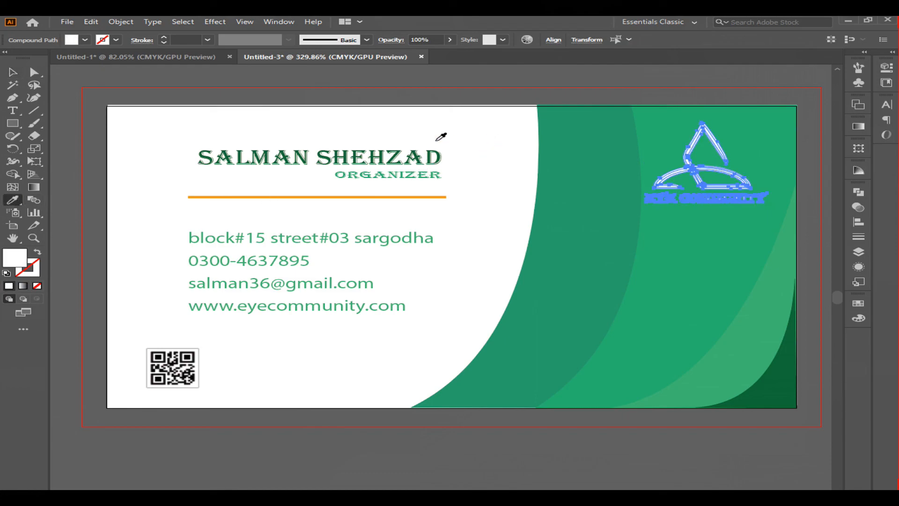
pyautogui.click(13, 73)
pyautogui.click(452, 82)
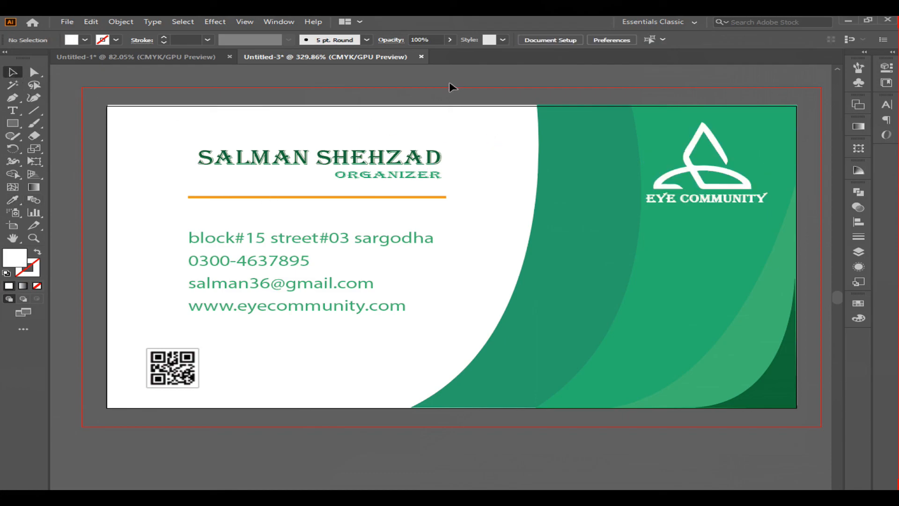